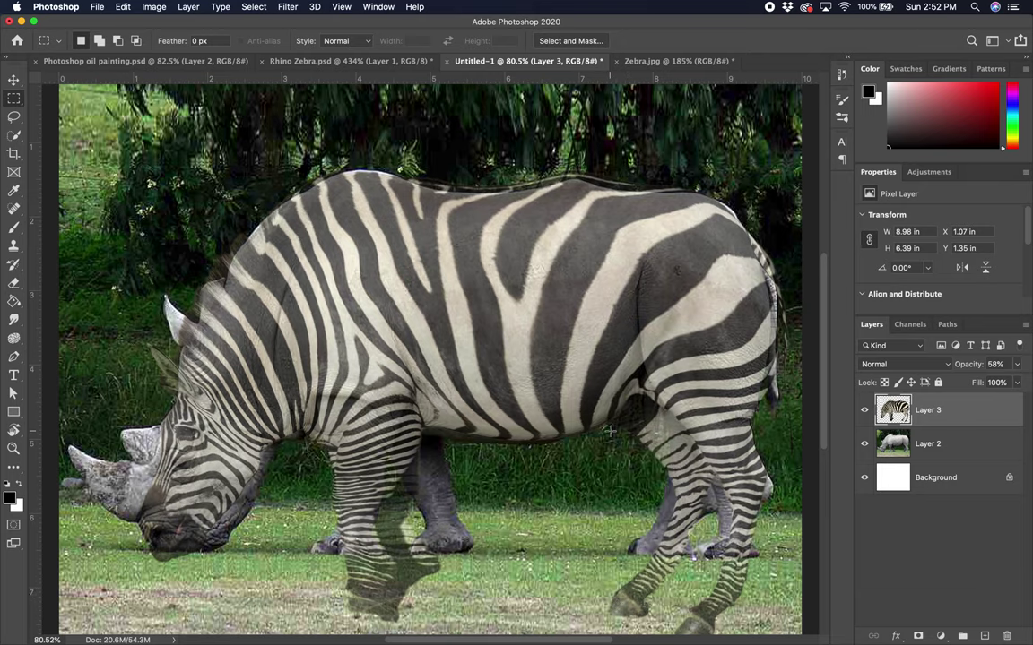
- Compare the zebra on Layer 3 with the rhino beneath, and open Layer 3 in the Liquify filter at its head
click(864, 410)
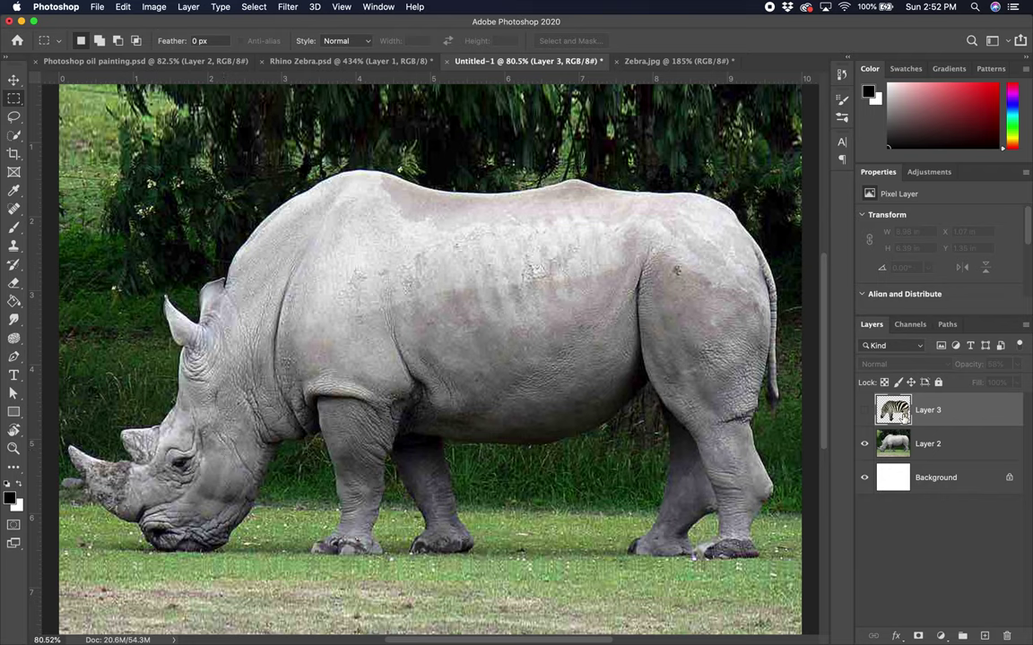
click(864, 410)
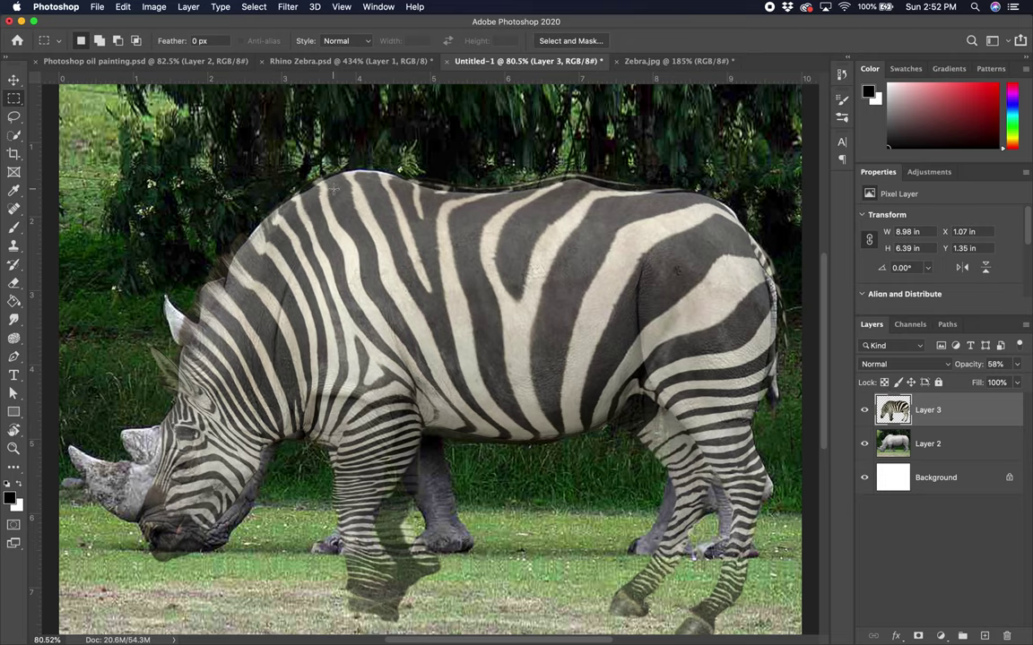
click(294, 11)
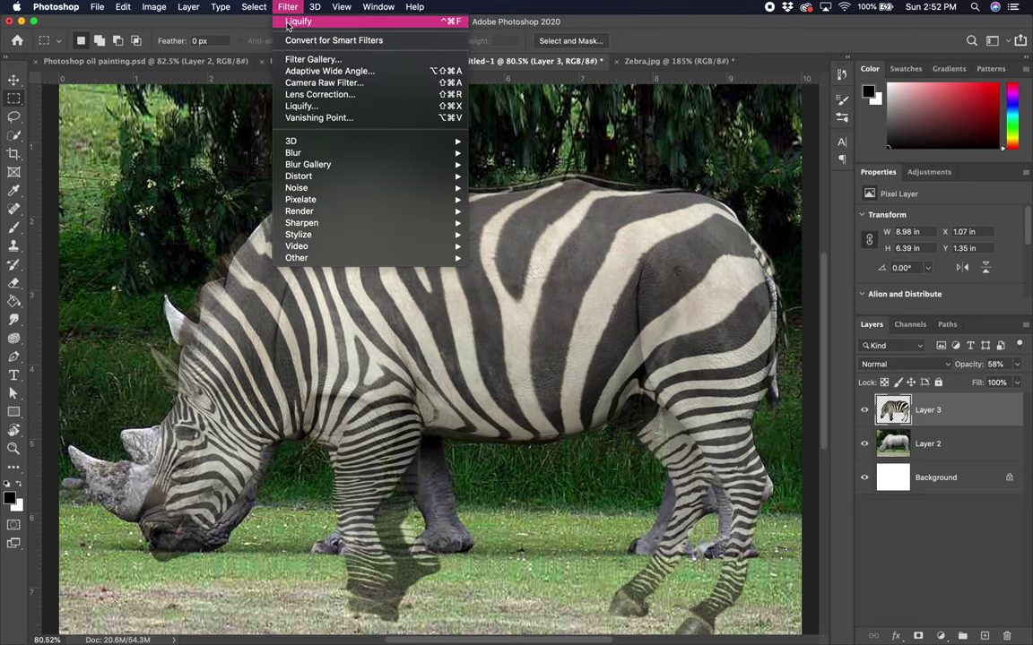
click(297, 108)
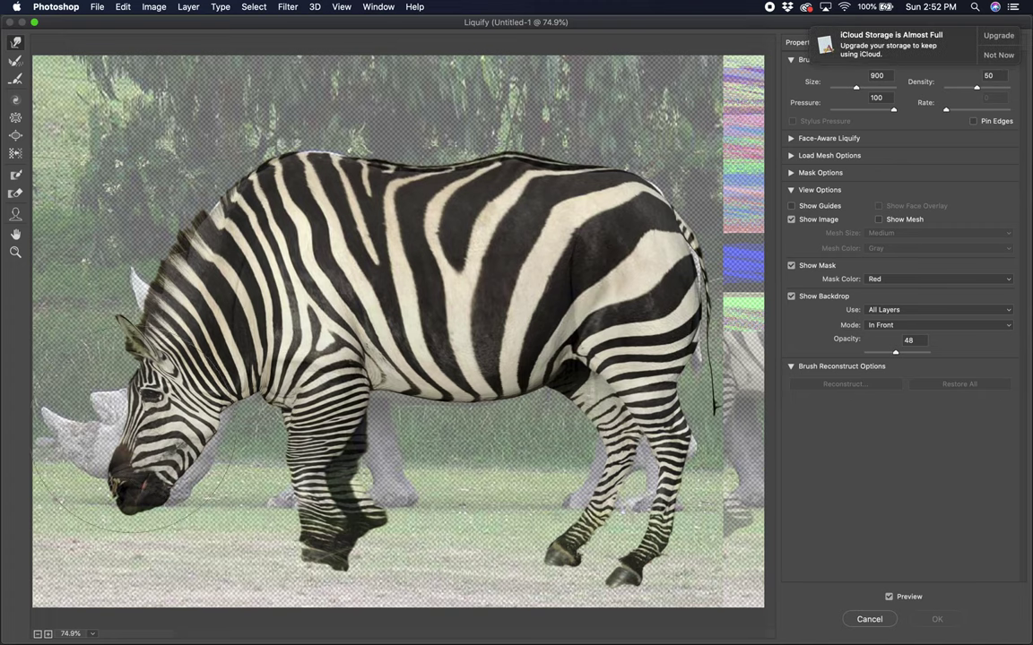
click(15, 253)
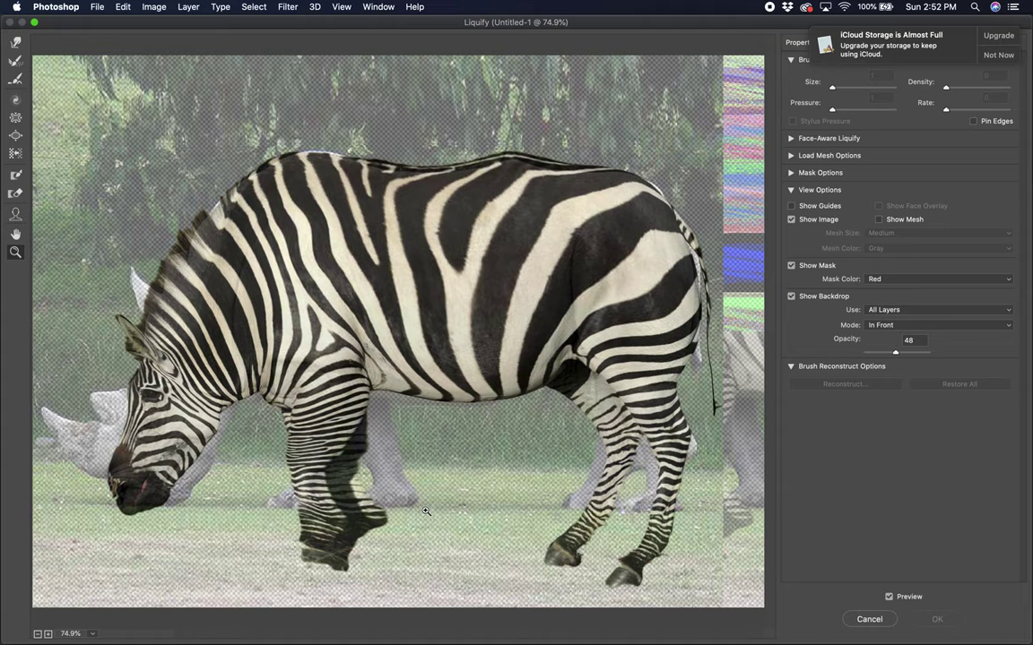
click(194, 411)
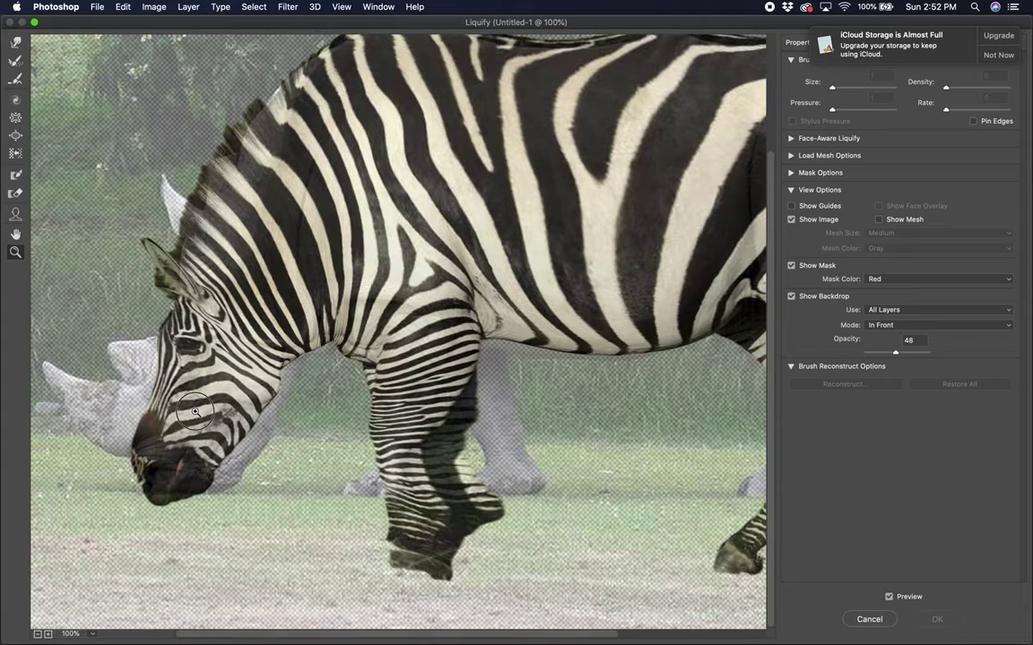
click(194, 412)
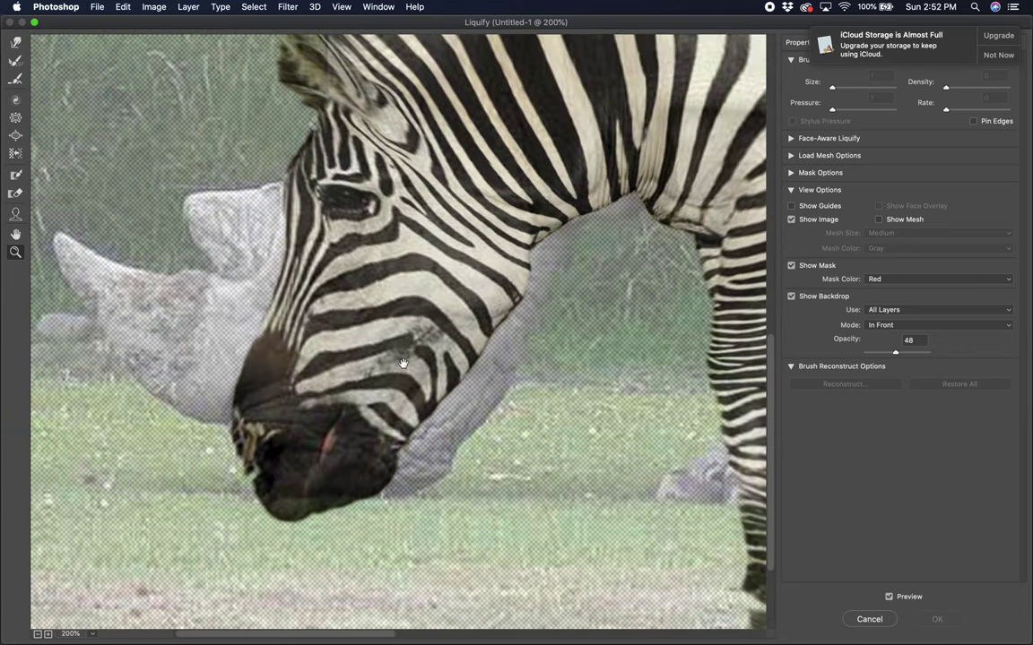
mouse_move(403, 363)
mouse_down()
mouse_move(303, 516)
mouse_move(336, 591)
mouse_move(397, 448)
mouse_up()
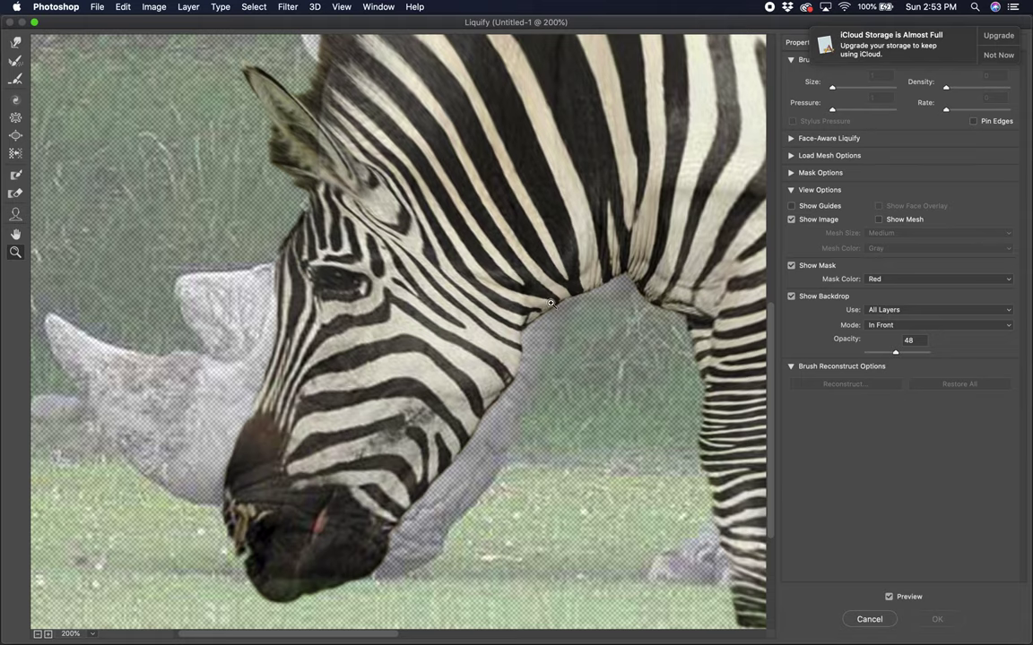
- Use the Forward Warp tool with a reduced brush to push the zebra's jaw and muzzle out to the rhino's head outline
click(15, 42)
key(bracketleft)
key(bracketleft)
key(bracketleft)
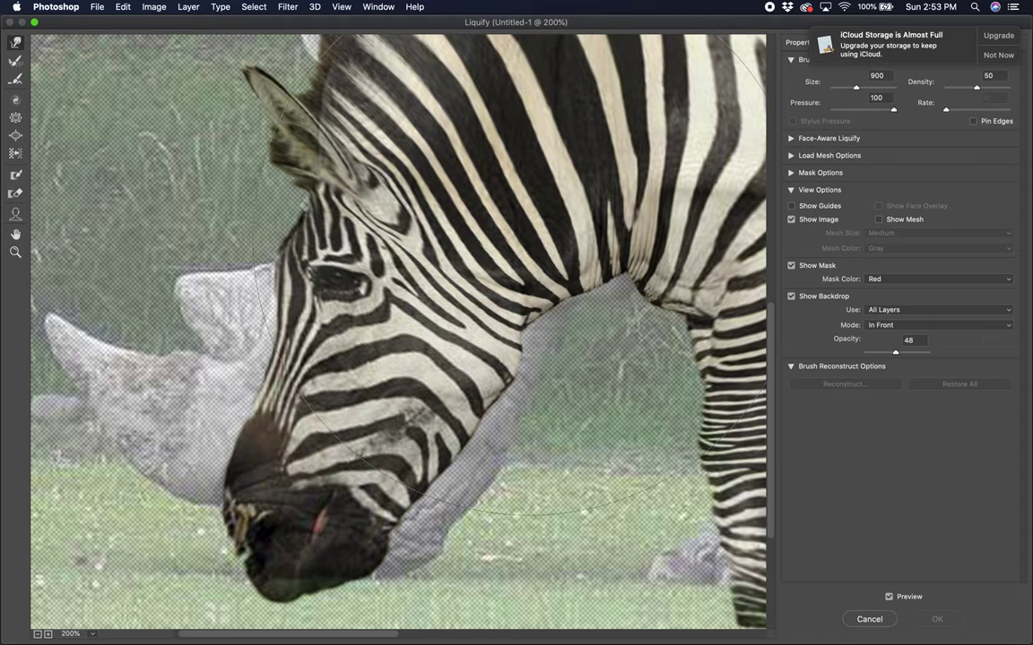
key(bracketleft)
key(bracketleft)
key(bracketleft)
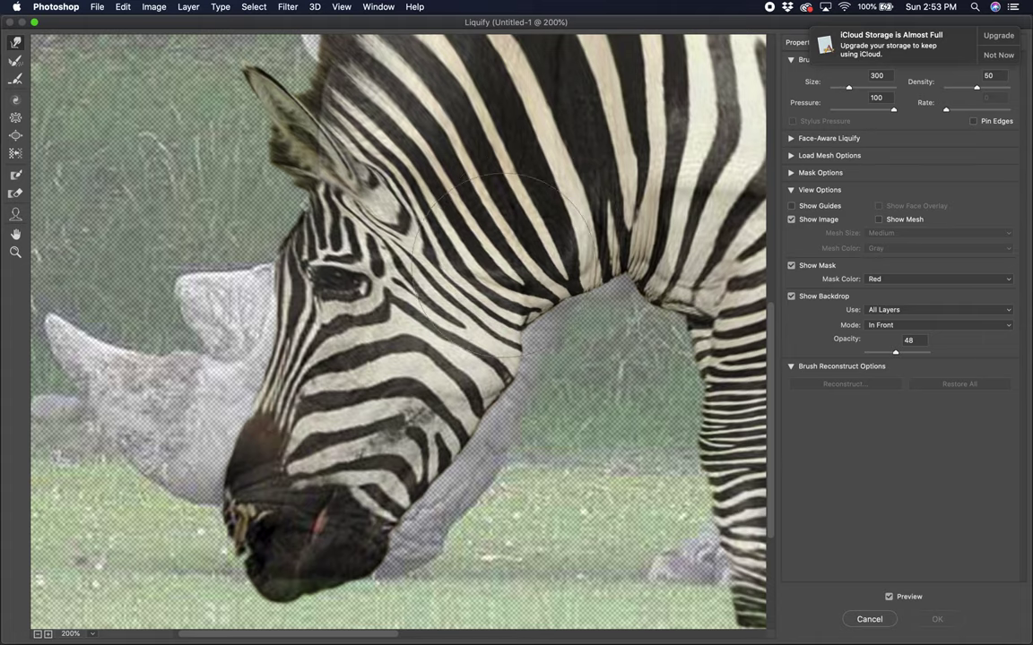
key(bracketright)
key(bracketright)
key(bracketleft)
mouse_move(392, 303)
mouse_down()
mouse_move(455, 332)
mouse_move(502, 333)
mouse_up()
mouse_move(395, 346)
mouse_down()
mouse_move(448, 394)
mouse_move(431, 499)
mouse_move(383, 533)
mouse_move(402, 522)
mouse_move(378, 567)
mouse_move(392, 560)
mouse_move(331, 574)
mouse_move(299, 572)
mouse_move(357, 497)
mouse_move(319, 554)
mouse_move(300, 493)
mouse_move(336, 452)
mouse_move(296, 421)
mouse_move(278, 347)
mouse_move(287, 346)
mouse_up()
- Warp the zebra's cheek stripes and eye area with a size 300 brush to follow the rhino's face
key(bracketleft)
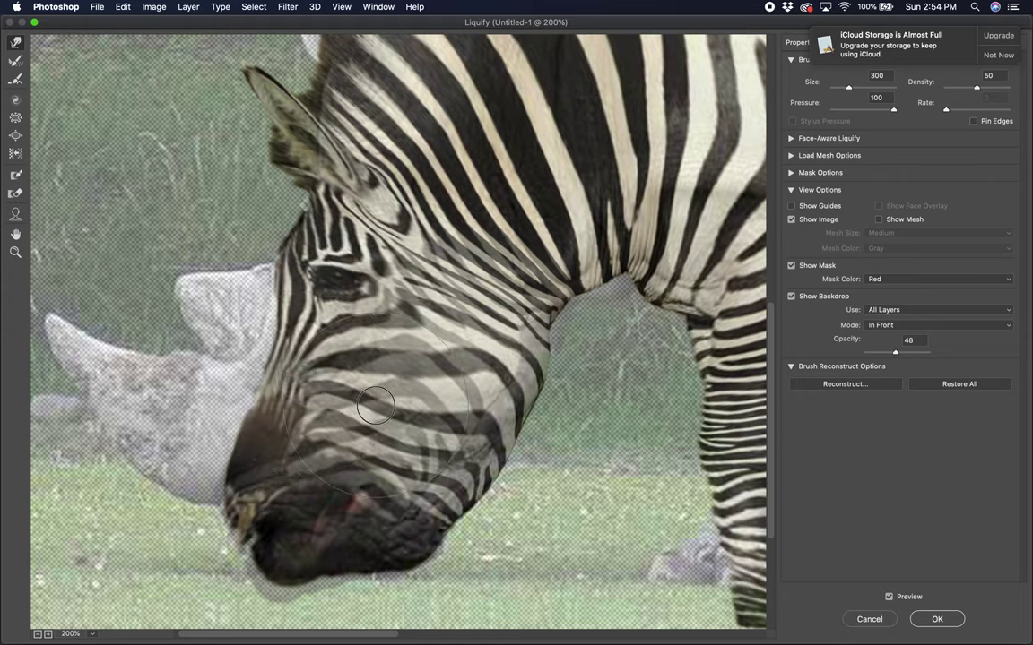
drag(370, 399, 386, 385)
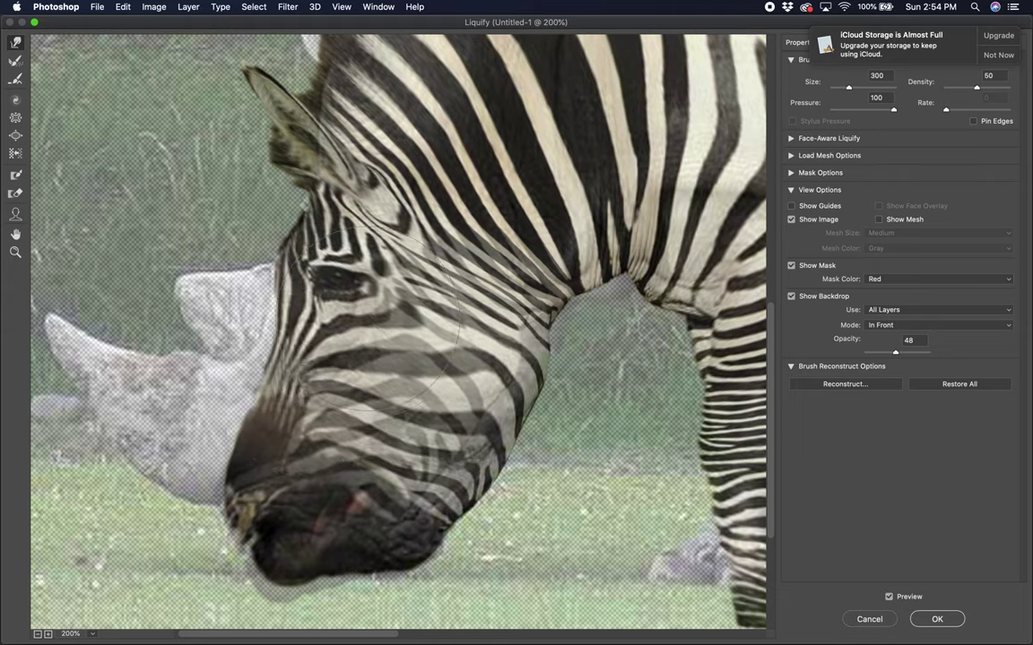
mouse_move(373, 302)
mouse_down()
mouse_move(393, 304)
mouse_move(339, 291)
mouse_move(365, 282)
mouse_up()
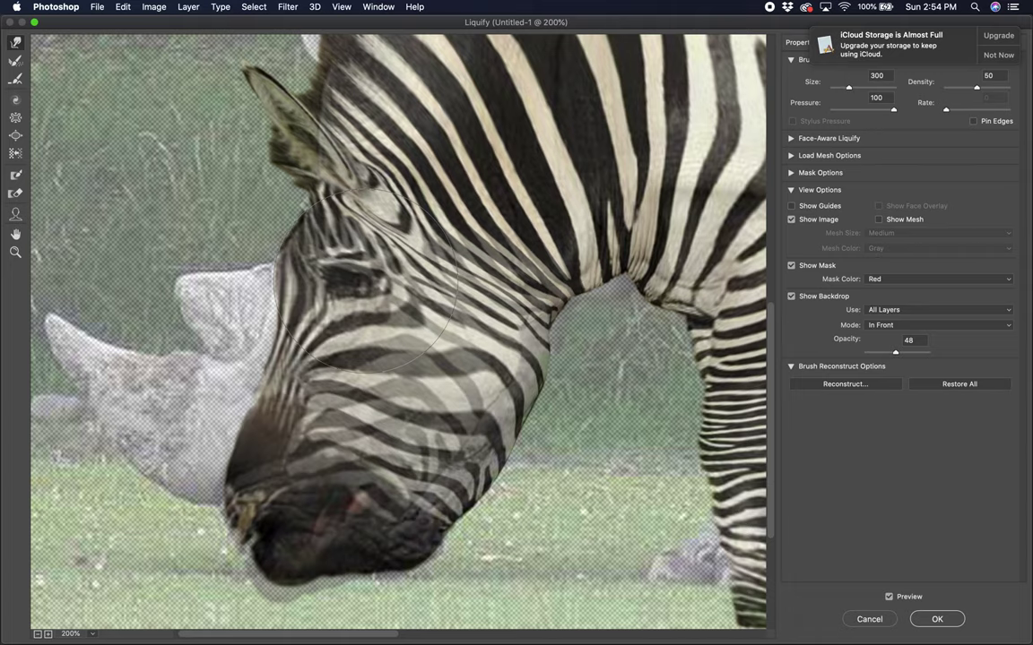
- Push the front edge of the zebra's face out to the rhino's outline using brush sizes 125 and 80
key(bracketleft)
key(bracketleft)
key(bracketleft)
key(bracketleft)
key(bracketleft)
mouse_move(300, 309)
mouse_down()
mouse_move(253, 327)
mouse_move(267, 360)
mouse_up()
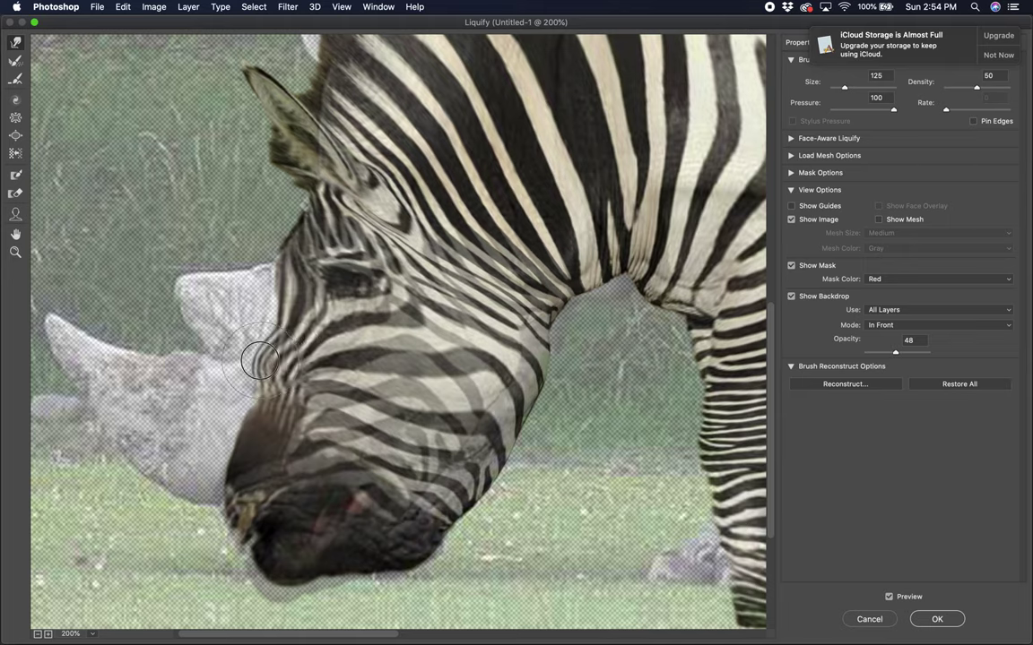
key(bracketleft)
key(bracketleft)
key(bracketleft)
mouse_move(264, 361)
mouse_down()
mouse_move(253, 360)
mouse_move(282, 335)
mouse_move(251, 273)
mouse_move(285, 290)
mouse_move(247, 264)
mouse_move(235, 345)
mouse_move(264, 388)
mouse_move(231, 347)
mouse_move(220, 354)
mouse_move(240, 363)
mouse_move(258, 405)
mouse_move(208, 448)
mouse_move(229, 491)
mouse_move(237, 479)
mouse_up()
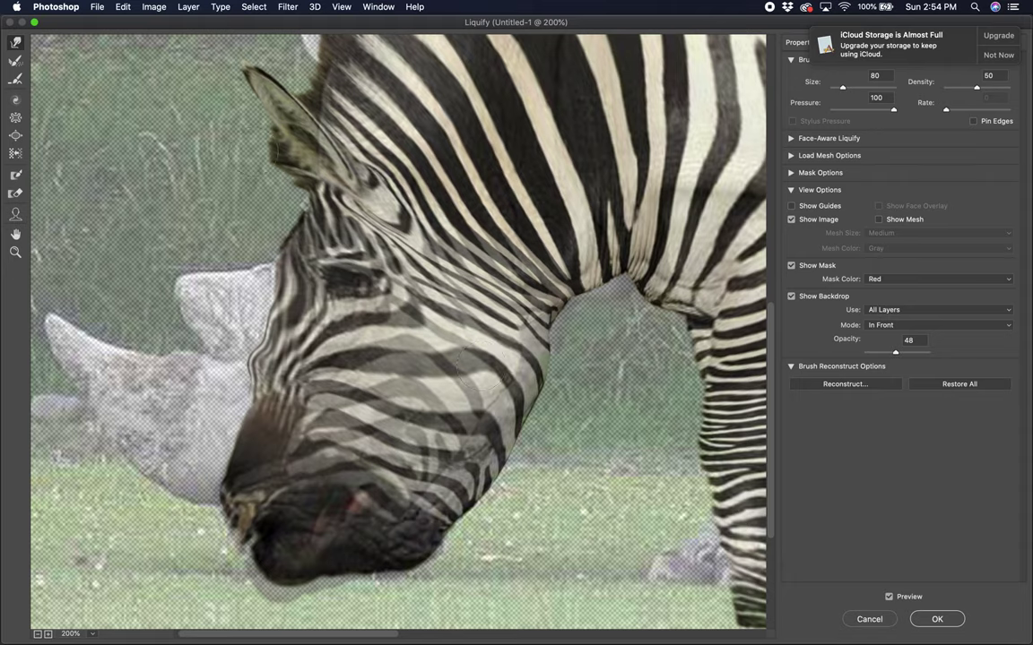
- Switch to the Bloat tool and set its brush size to 300
click(15, 136)
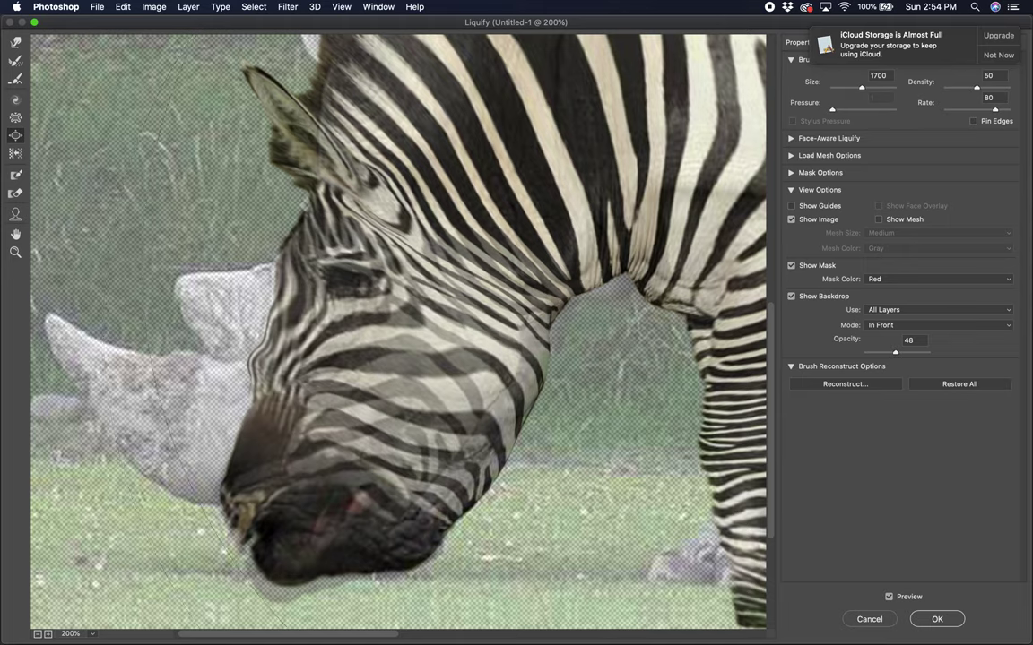
key(bracketleft)
key(bracketleft)
key(bracketleft)
key(bracketleft)
key(bracketleft)
key(bracketleft)
key(bracketleft)
key(bracketleft)
key(bracketleft)
key(bracketleft)
key(bracketleft)
key(bracketleft)
key(bracketleft)
key(bracketleft)
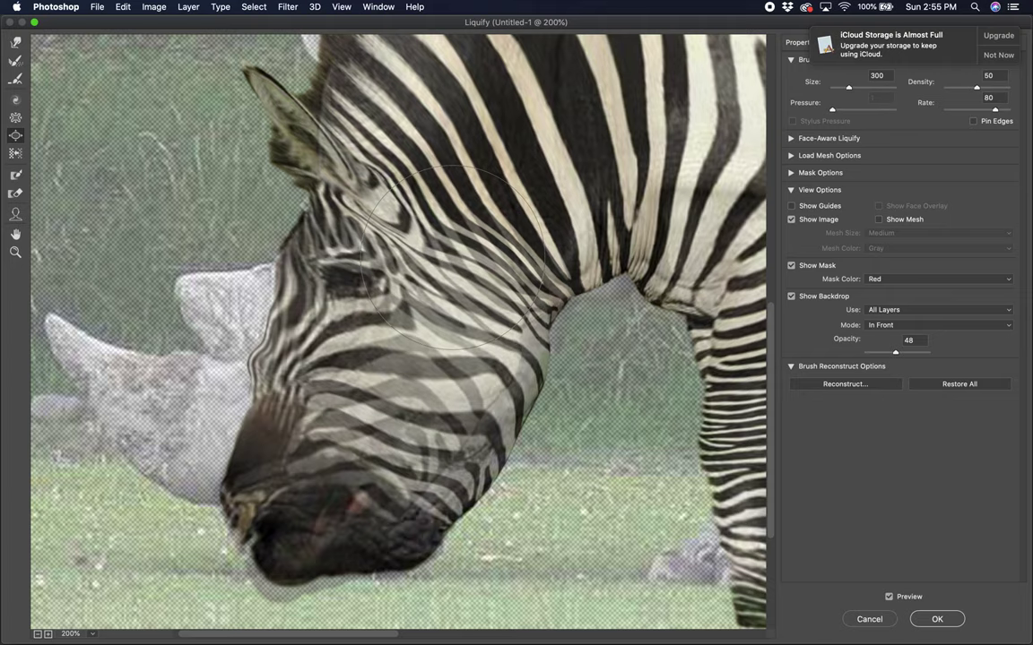
- Look over the warped head and apply the Liquify changes to Layer 3
scroll(452, 257, up, 10)
scroll(453, 257, down, 11)
scroll(452, 257, right, 3)
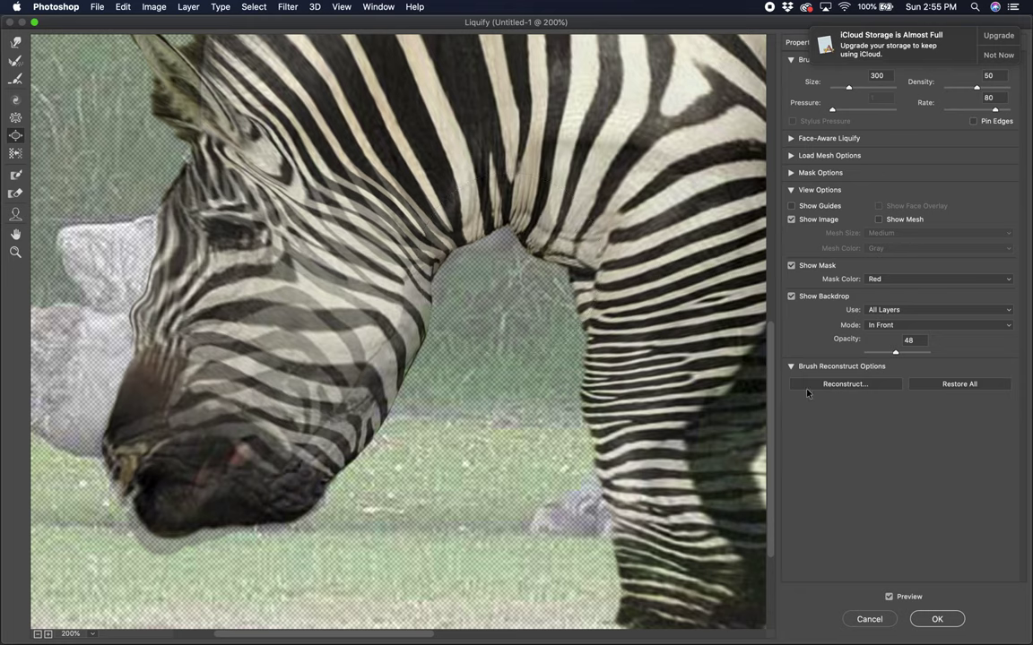
click(937, 620)
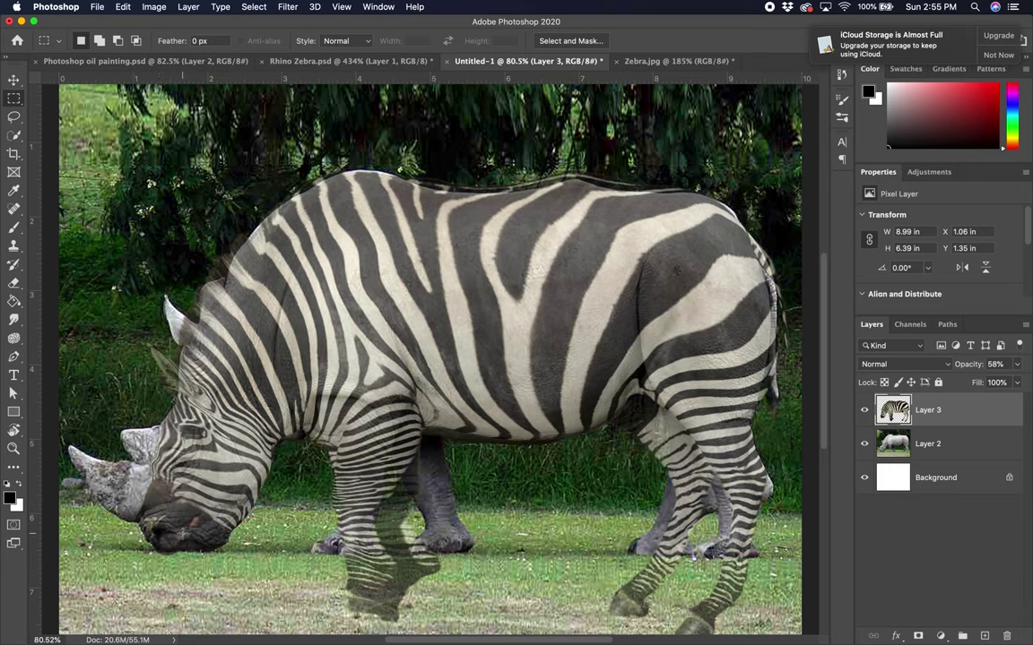
- Toggle Layer 3's visibility repeatedly to compare the warped zebra with the rhino's head and body contours
click(864, 411)
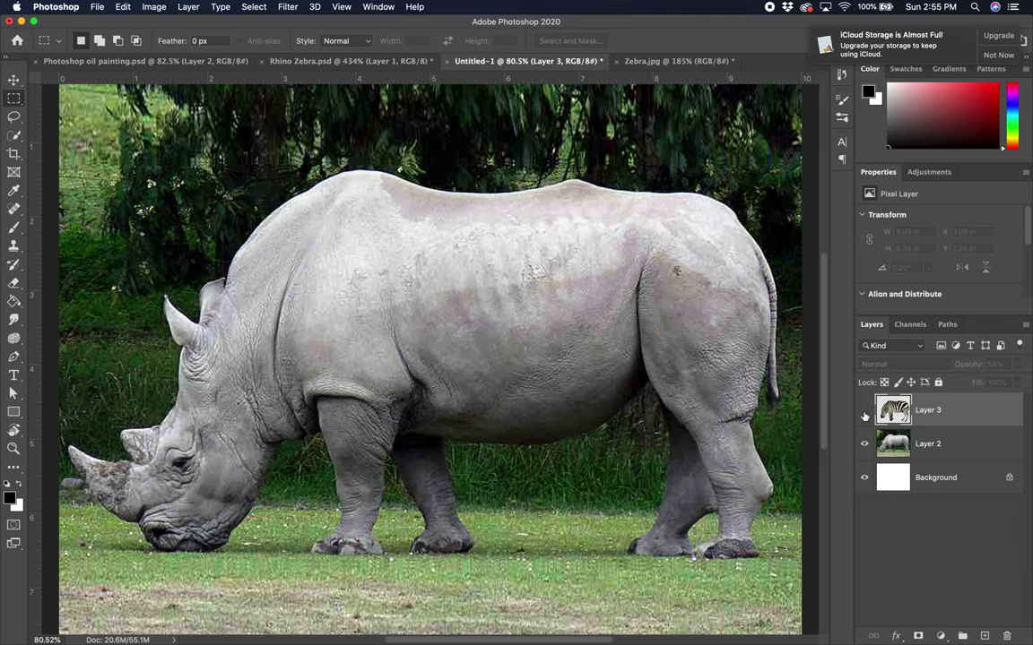
click(864, 412)
click(864, 412)
click(864, 412)
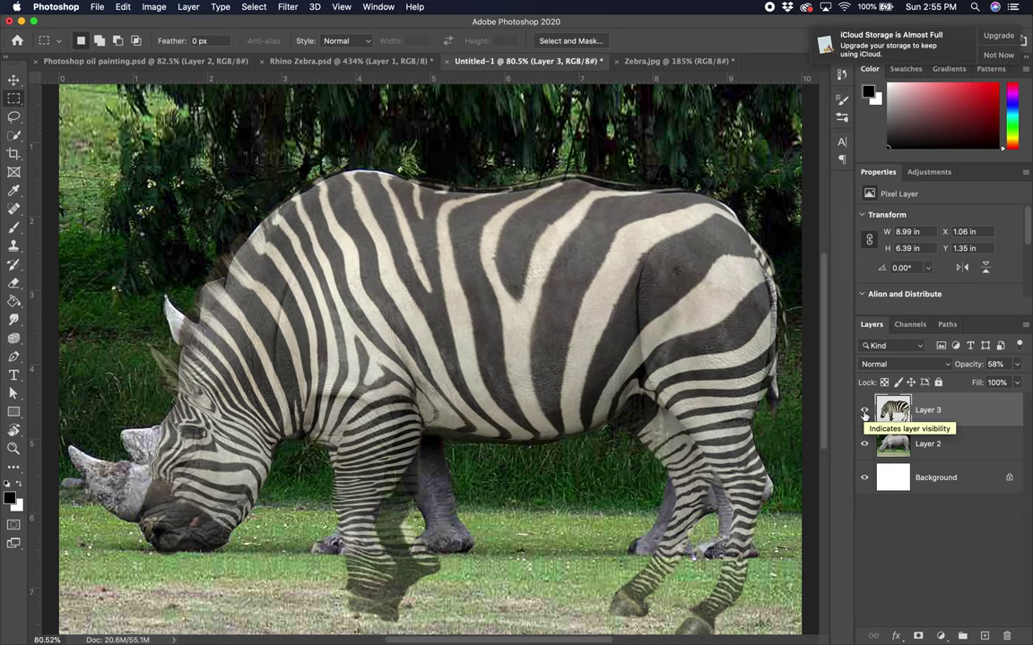
click(864, 412)
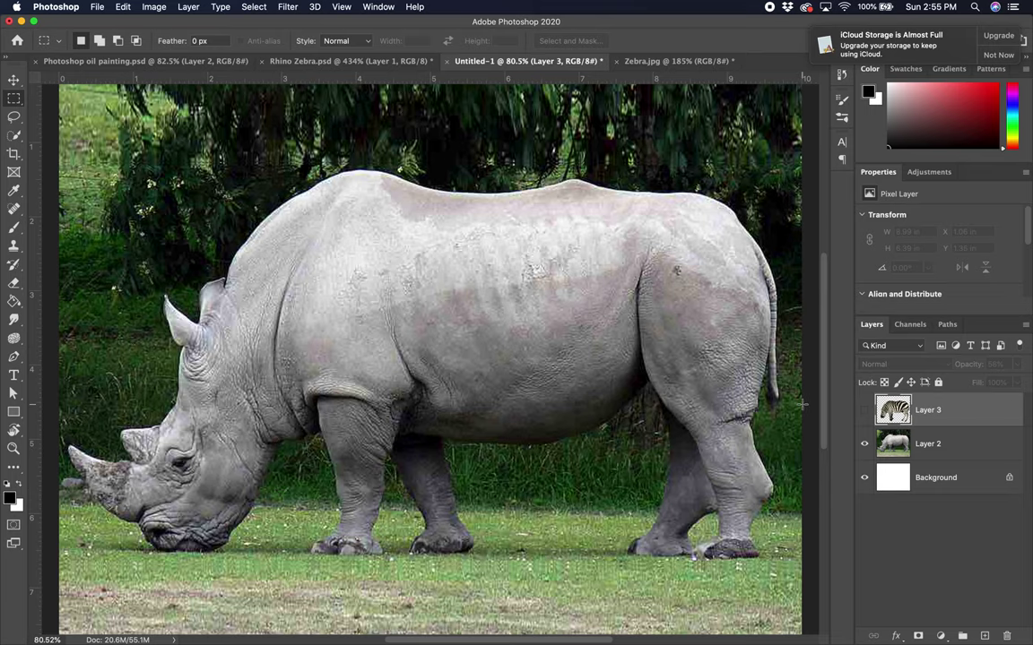
click(864, 410)
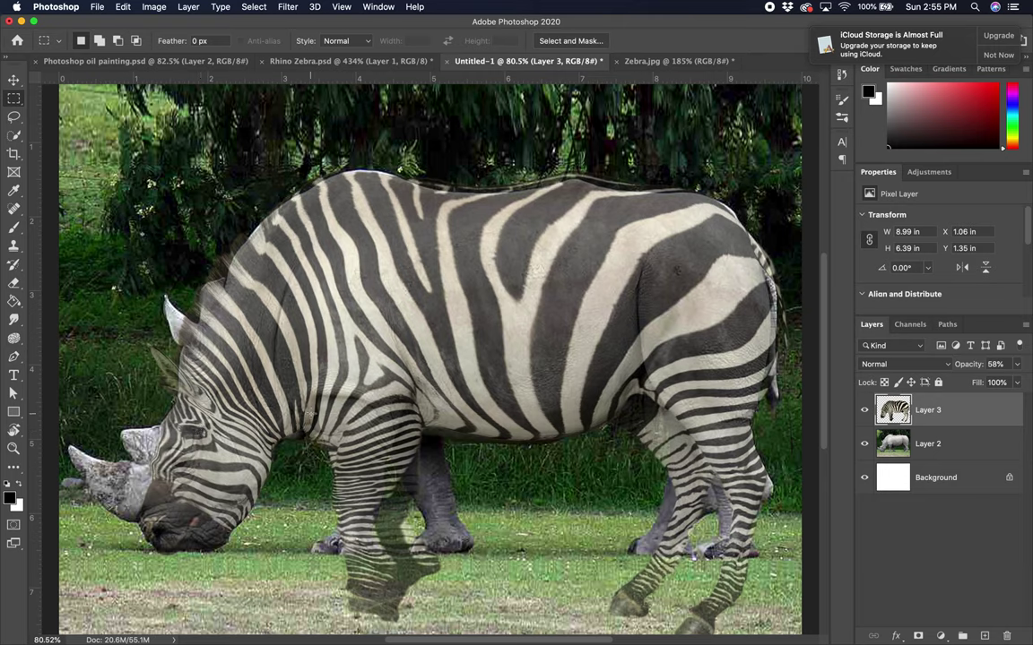
click(864, 410)
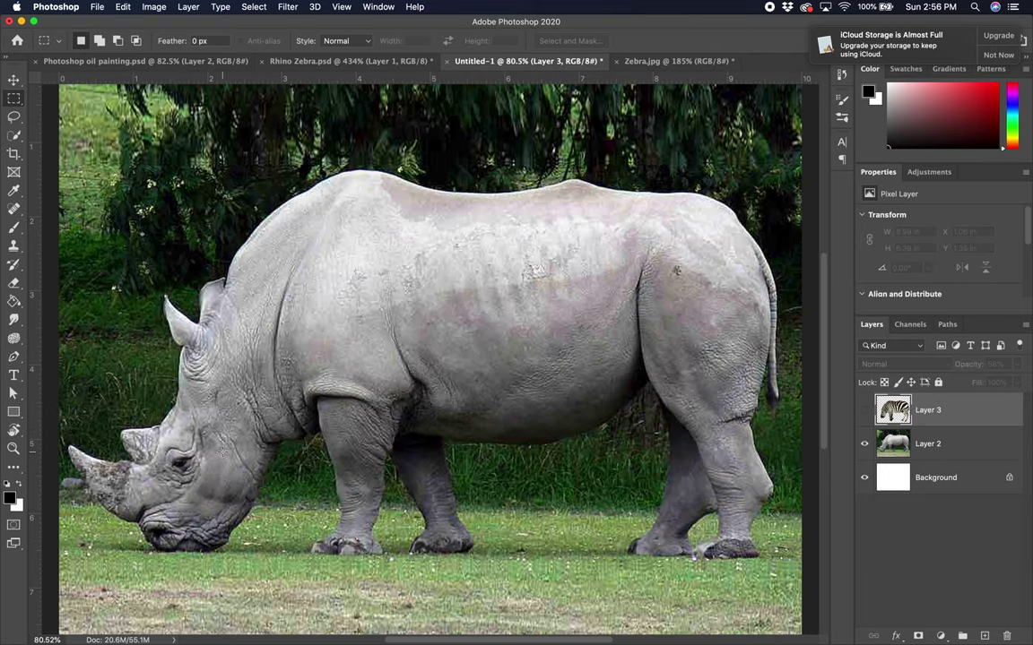
click(864, 412)
click(864, 411)
click(864, 412)
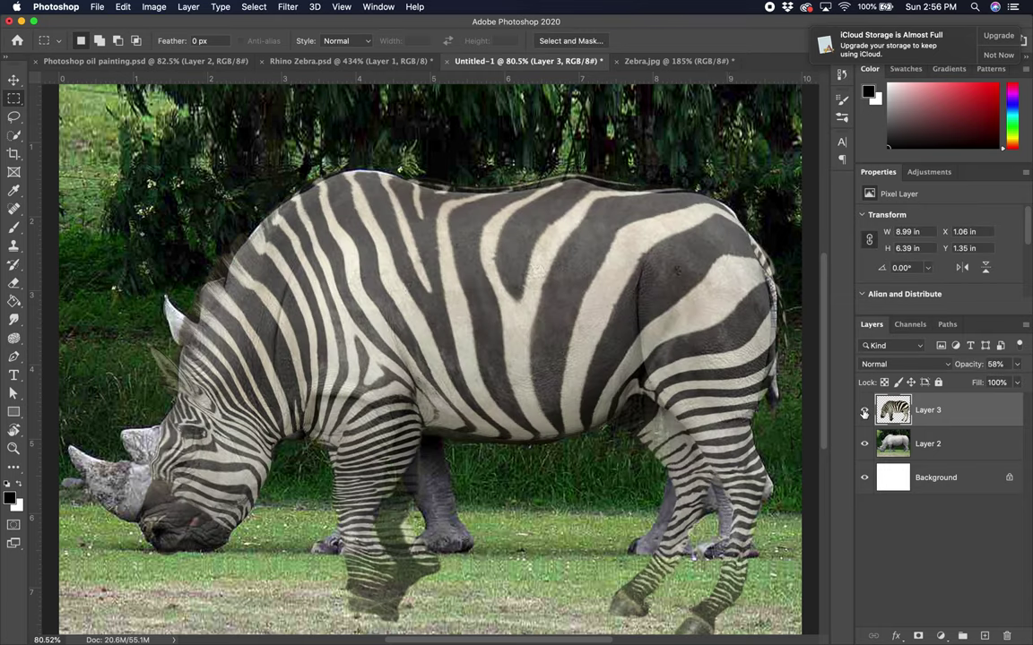
click(864, 411)
click(864, 411)
click(864, 411)
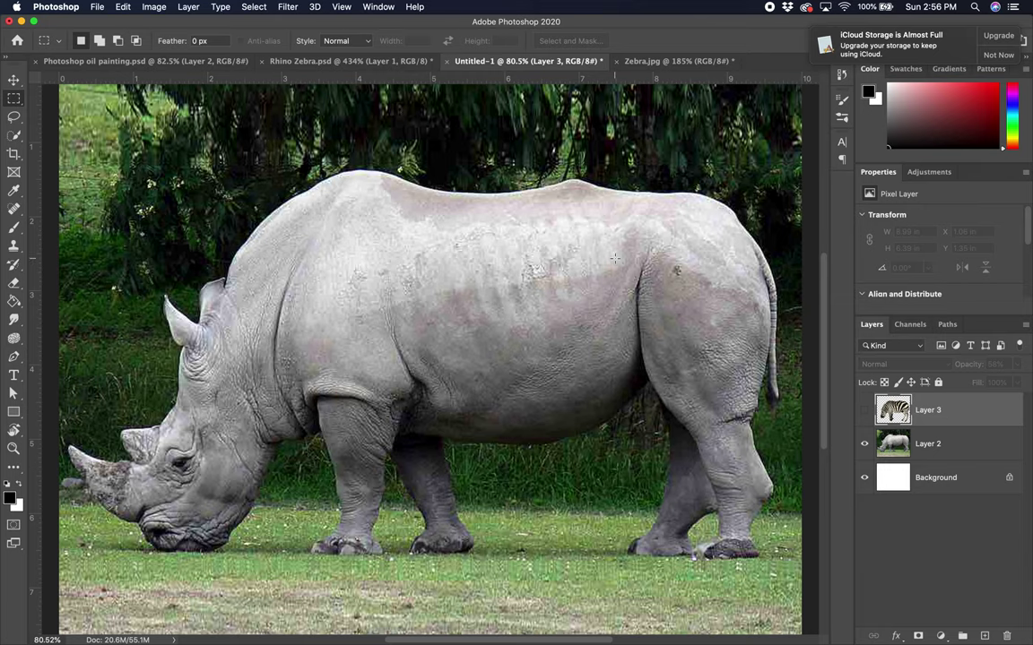
click(864, 411)
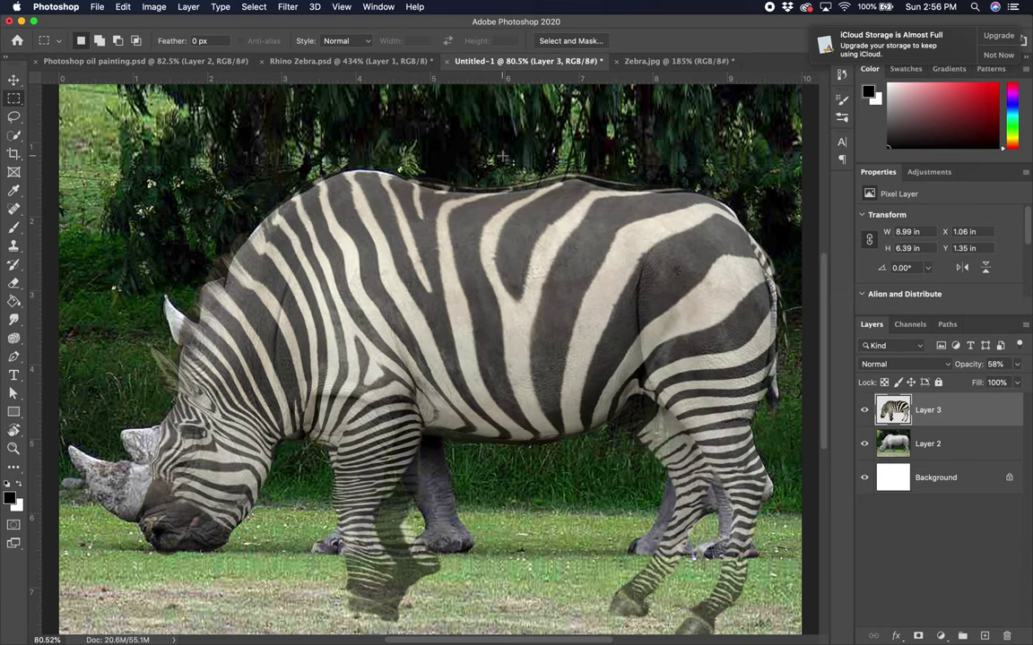
click(288, 8)
click(298, 21)
scroll(191, 371, up, 1)
scroll(211, 409, up, 2)
scroll(211, 409, left, 5)
scroll(210, 411, down, 2)
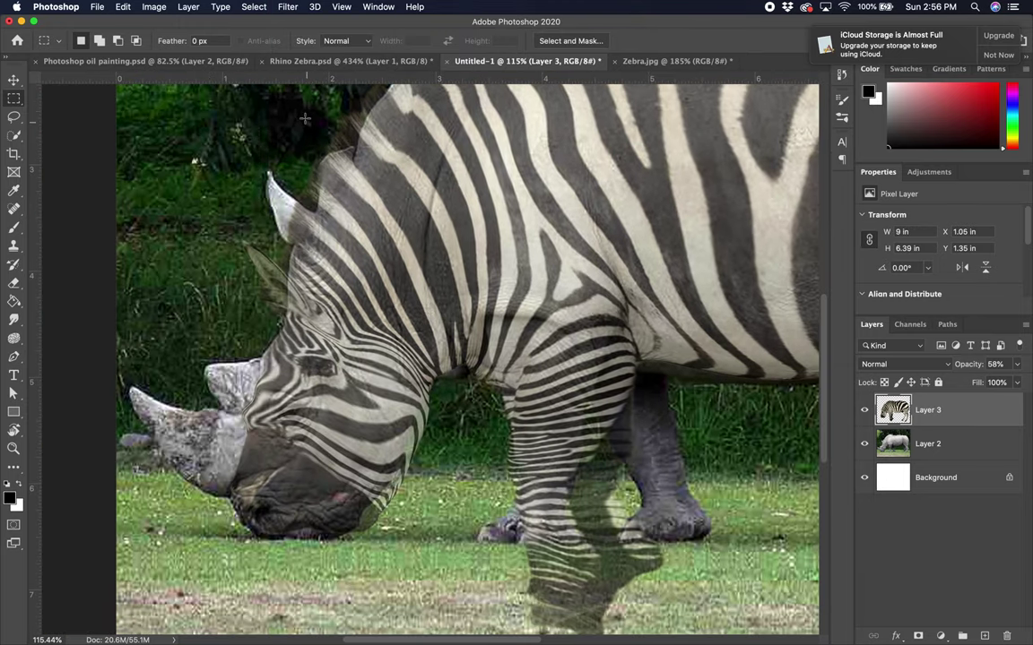
click(123, 7)
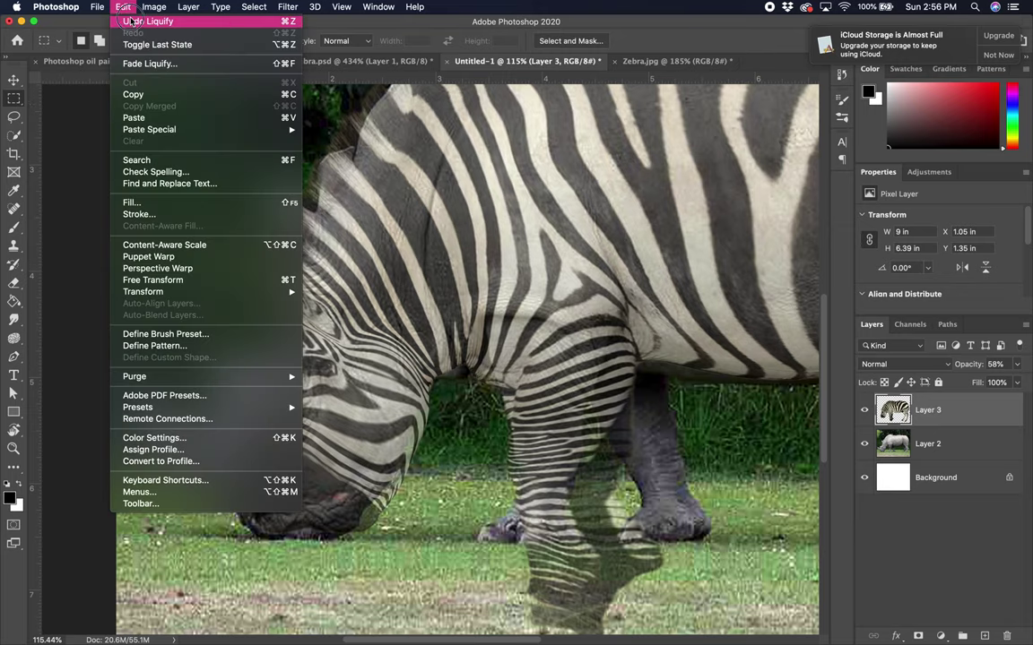
click(149, 28)
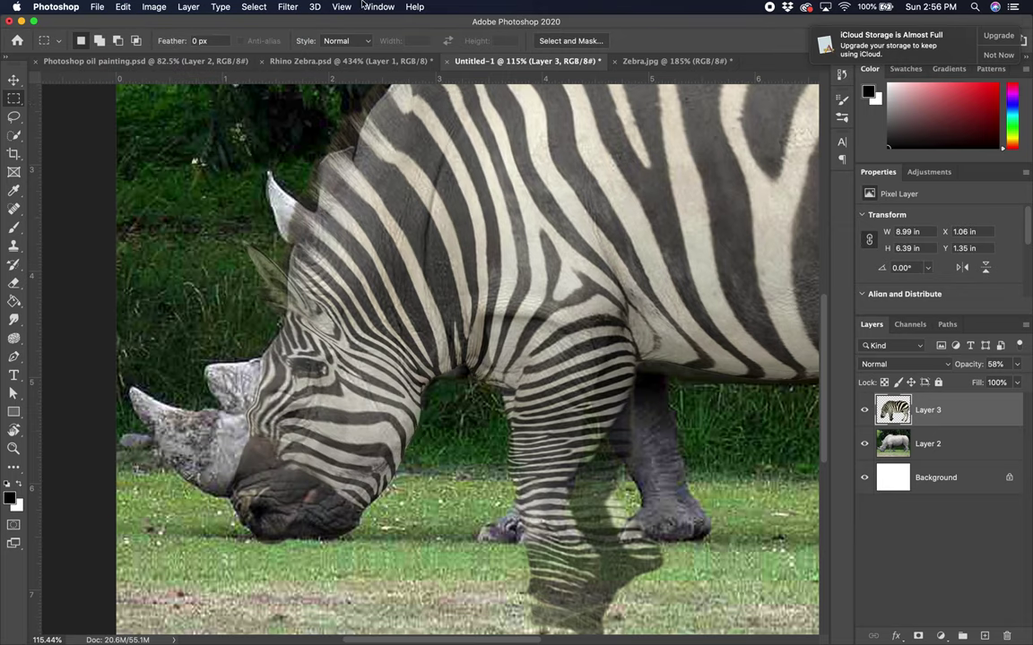
- Reopen Layer 3 in the Liquify filter, frame the zebra's eye and cheek, and raise the backdrop opacity to 67
click(288, 7)
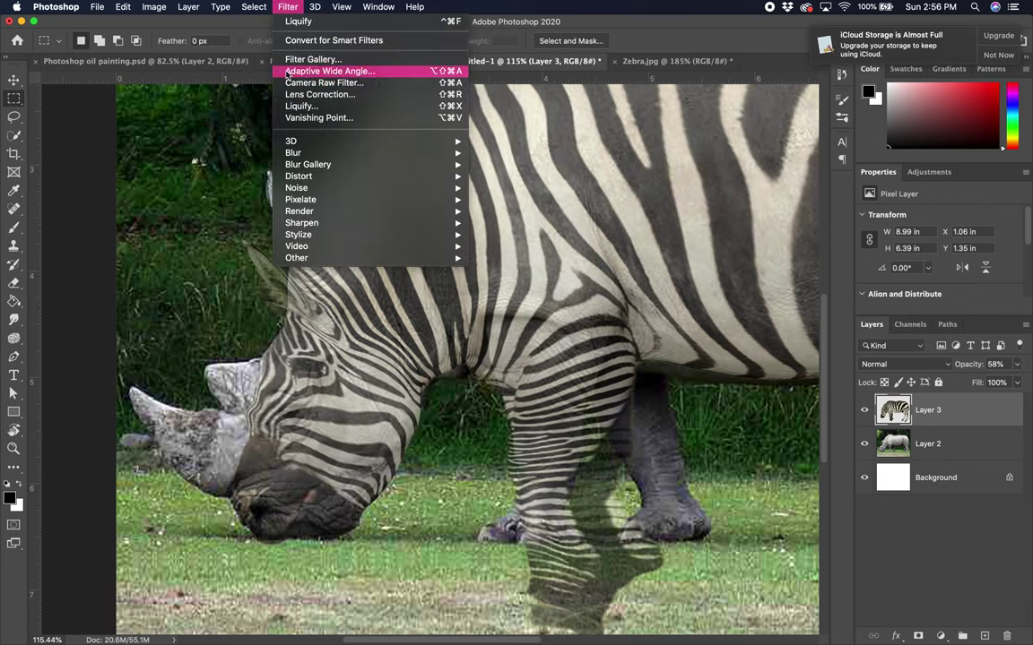
click(297, 107)
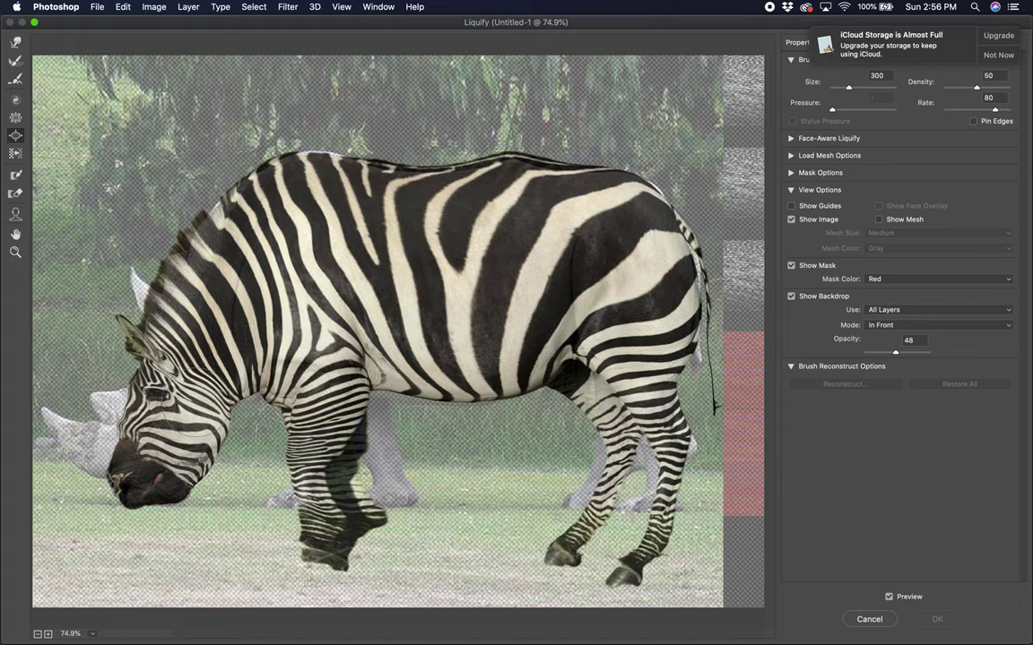
click(21, 259)
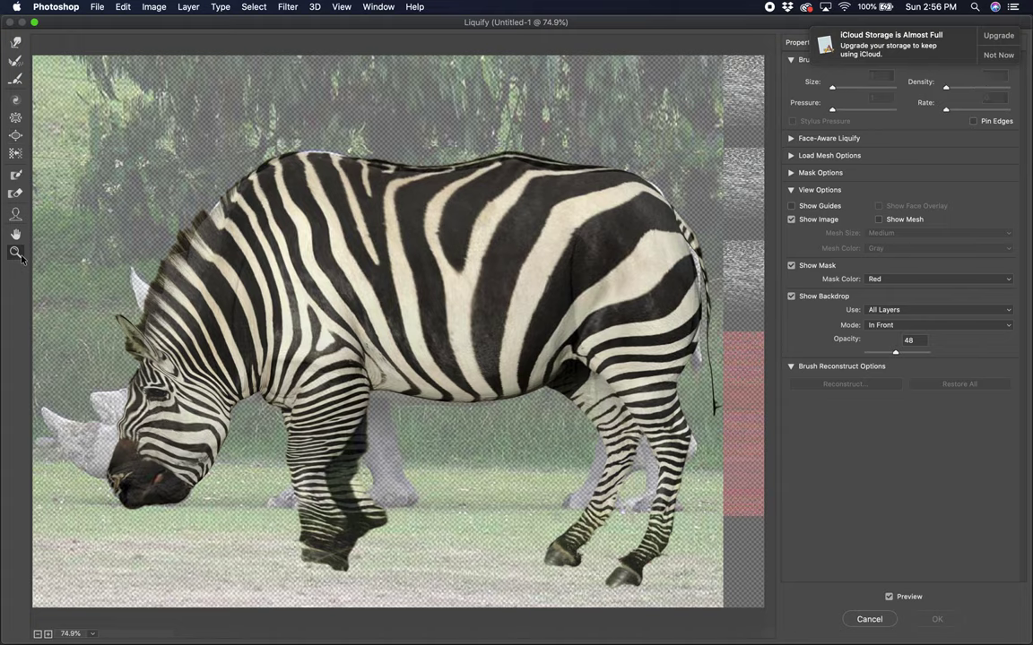
click(162, 404)
click(161, 404)
click(162, 403)
click(161, 404)
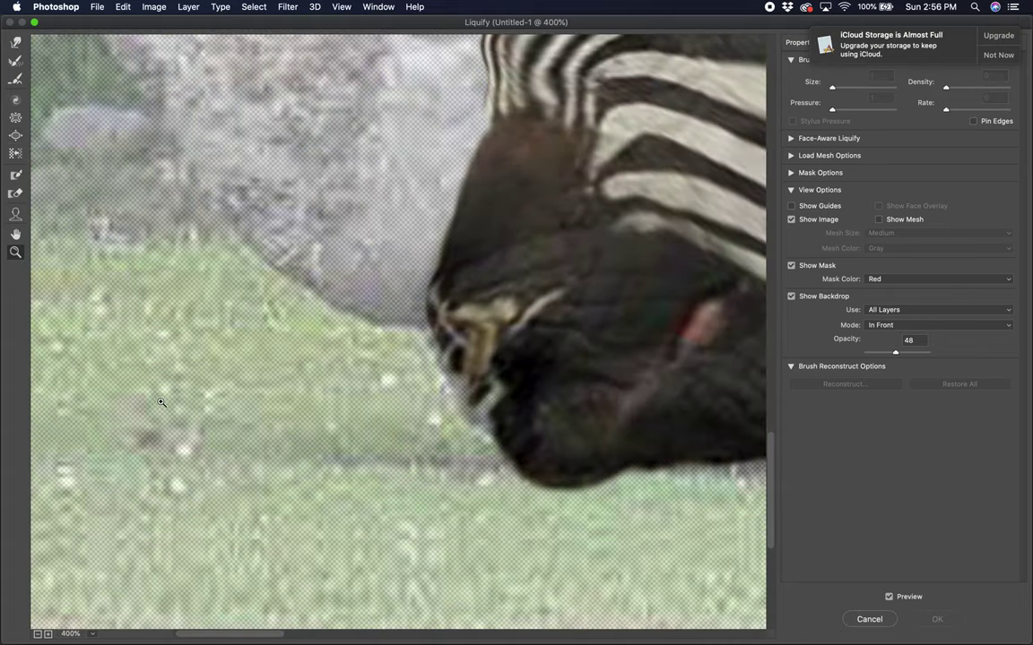
mouse_move(521, 240)
mouse_down()
mouse_move(334, 454)
mouse_move(304, 448)
mouse_up()
mouse_move(454, 270)
mouse_down()
mouse_move(369, 427)
mouse_move(294, 459)
mouse_up()
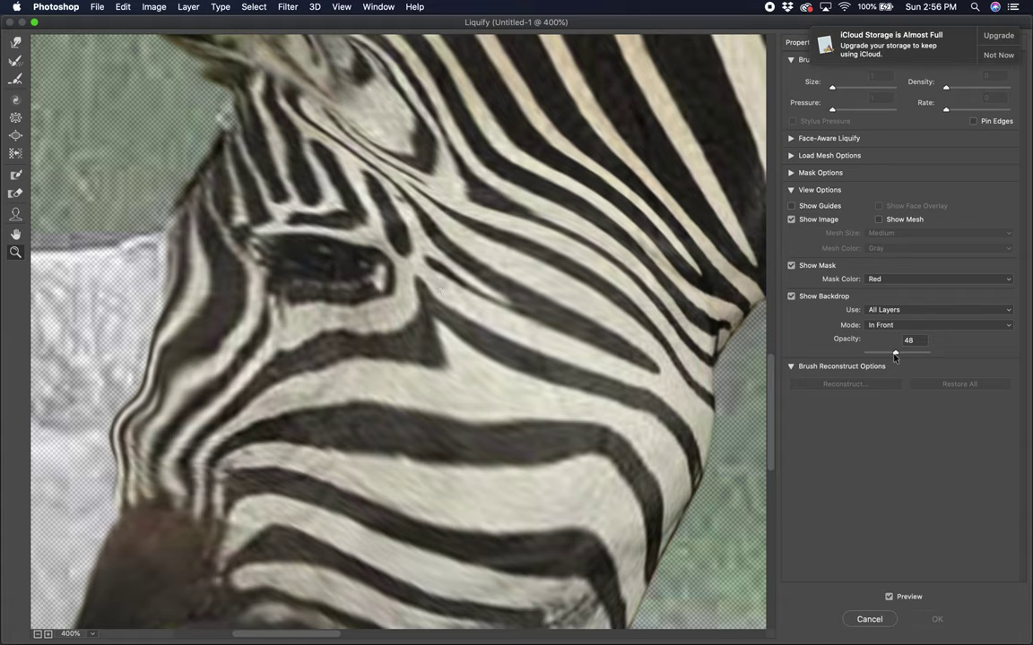
drag(900, 352, 907, 356)
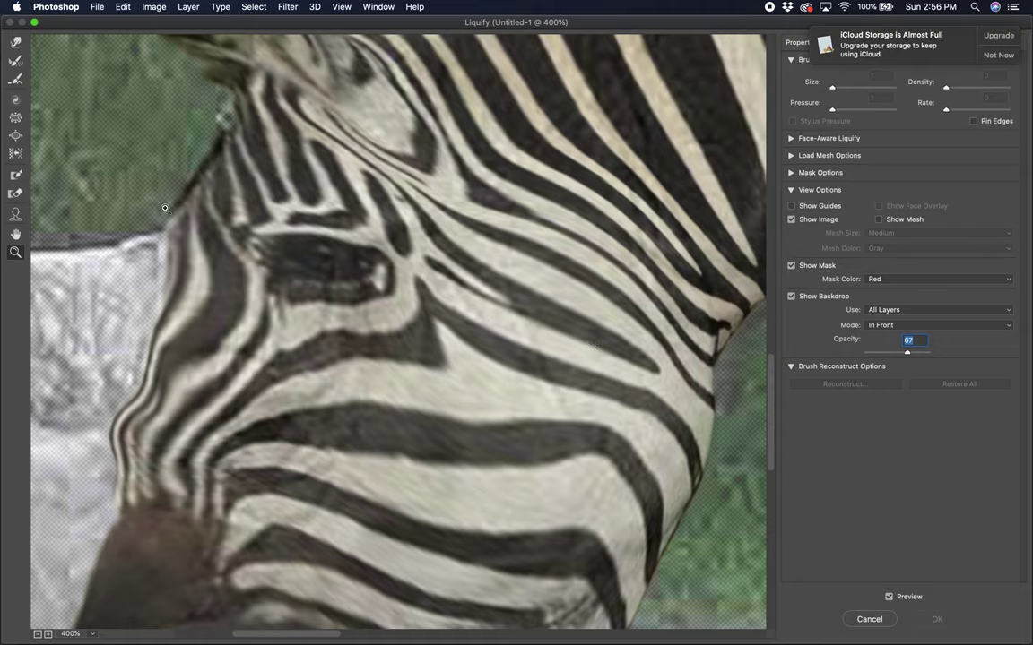
- Push the zebra's eye down toward the rhino's eye with the Forward Warp tool at brush size 250
click(15, 41)
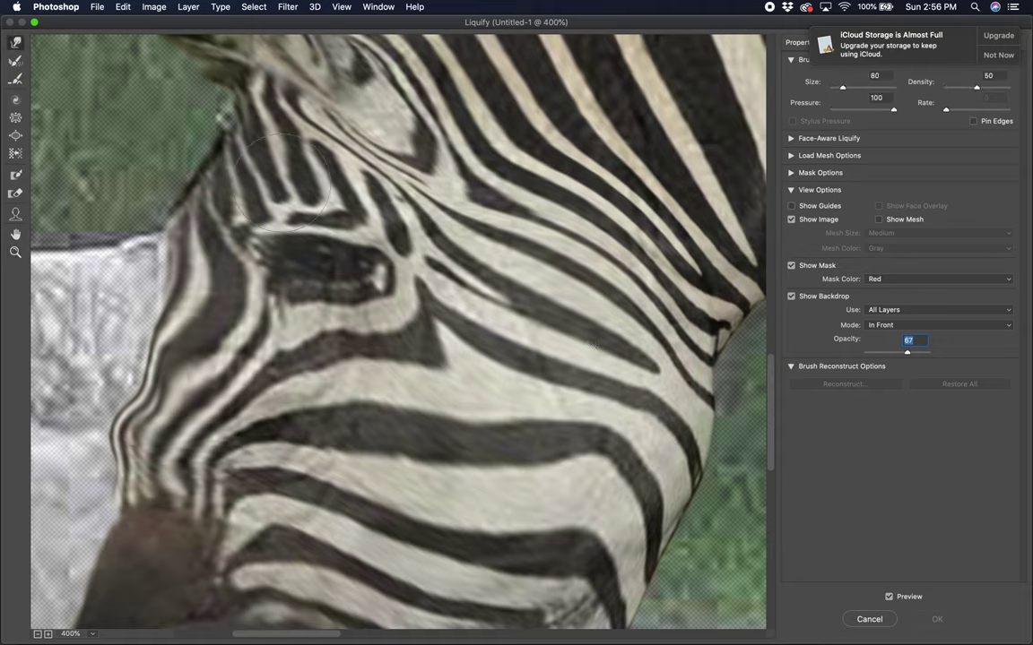
key(bracketright)
key(bracketright)
key(bracketright)
key(bracketright)
key(bracketright)
key(bracketright)
key(bracketright)
key(bracketright)
mouse_move(330, 243)
mouse_down()
mouse_move(324, 315)
mouse_move(301, 364)
mouse_up()
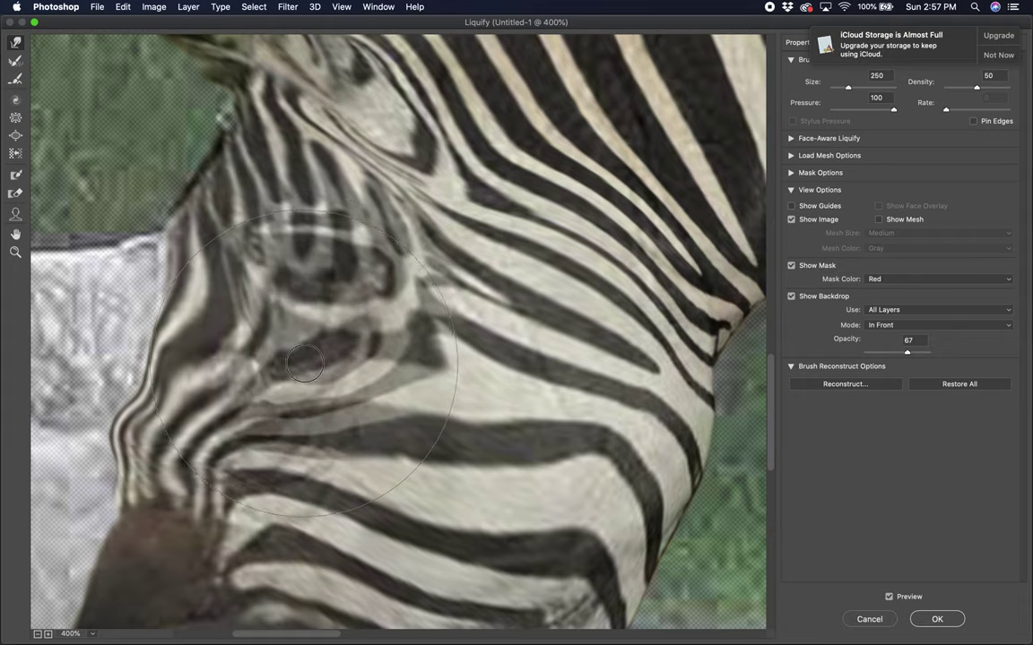
- Warp the stripes around the eye and across the cheek to fit the lowered eye, and apply the Liquify changes
drag(265, 315, 280, 324)
mouse_move(481, 280)
mouse_down()
mouse_move(494, 286)
mouse_move(491, 301)
mouse_move(427, 348)
mouse_up()
mouse_move(308, 368)
mouse_down()
mouse_move(318, 384)
mouse_move(274, 411)
mouse_move(283, 408)
mouse_up()
drag(390, 369, 385, 387)
drag(276, 349, 308, 410)
drag(652, 370, 560, 358)
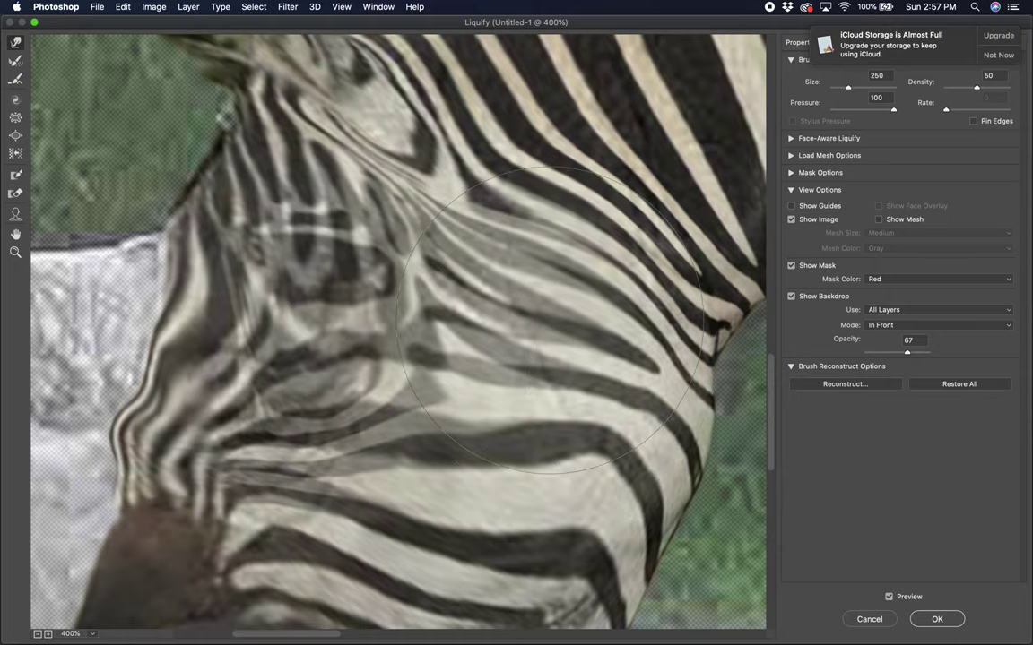
click(19, 255)
alt+click(467, 308)
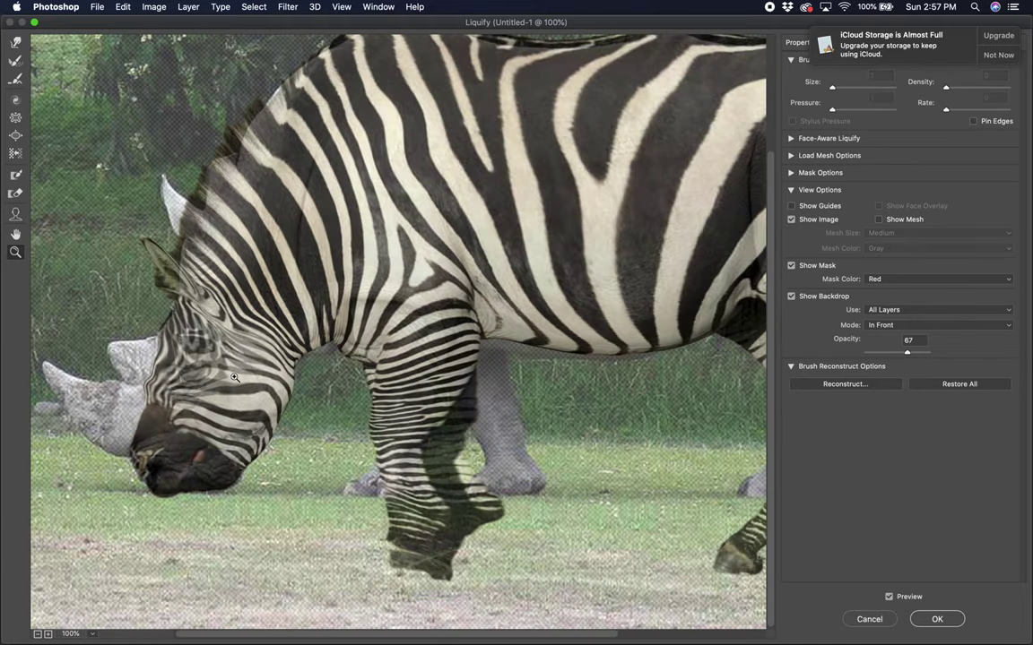
click(932, 619)
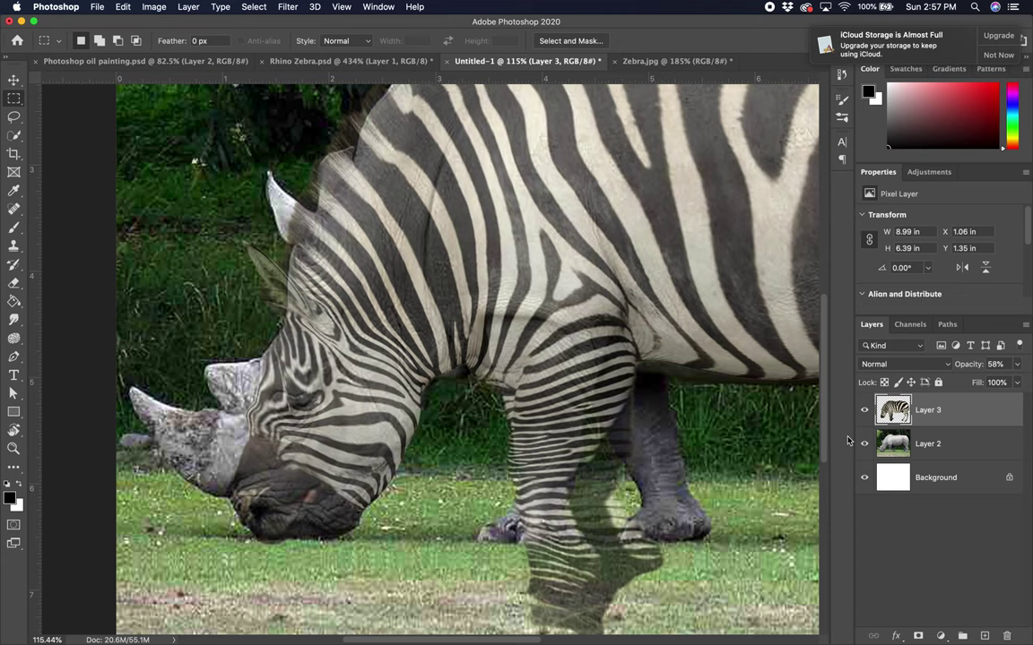
- Reduce Layer 3's opacity to 47% and toggle its visibility to compare the zebra's eye with the rhino's
click(865, 410)
click(865, 410)
click(1016, 365)
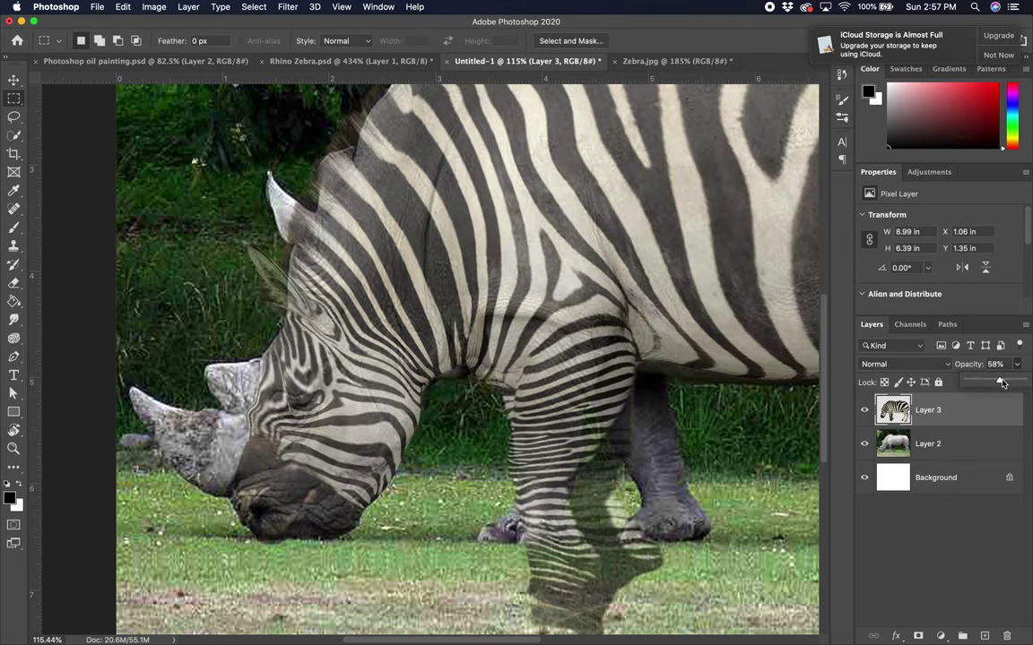
drag(999, 380, 993, 383)
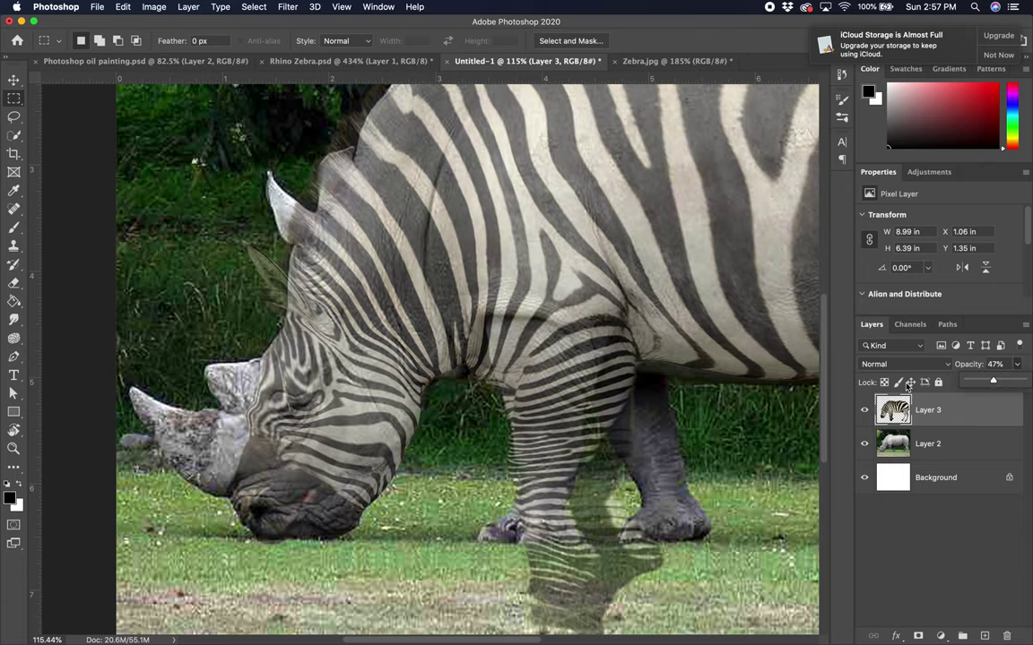
click(865, 411)
click(865, 411)
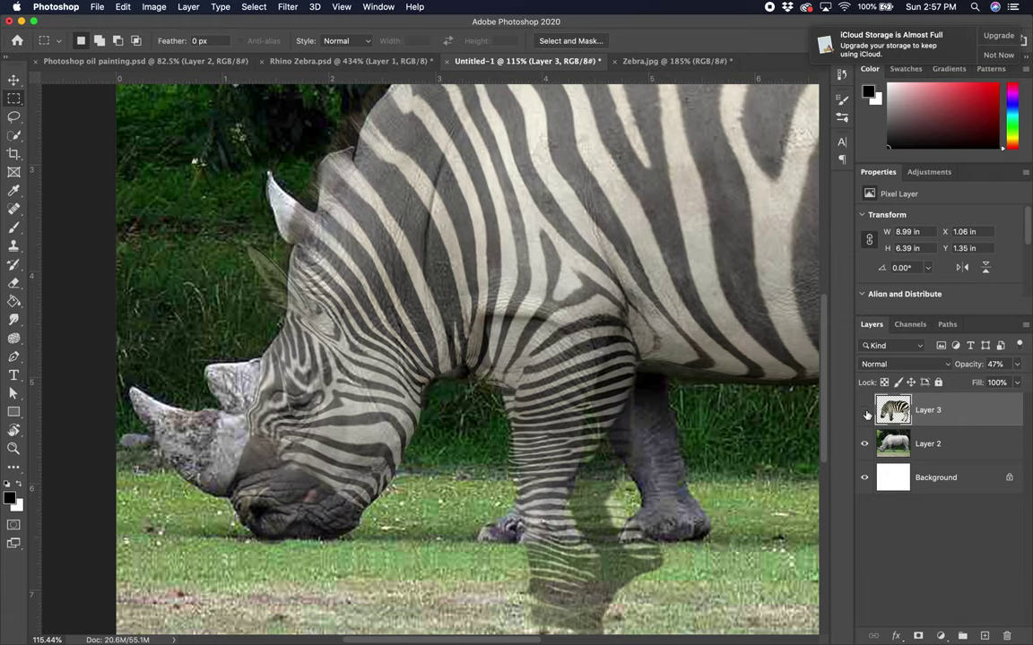
click(865, 412)
click(865, 411)
- Reopen Liquify on Layer 3 and nudge the zebra's eye with the Forward Warp tool at brush size 150
click(289, 7)
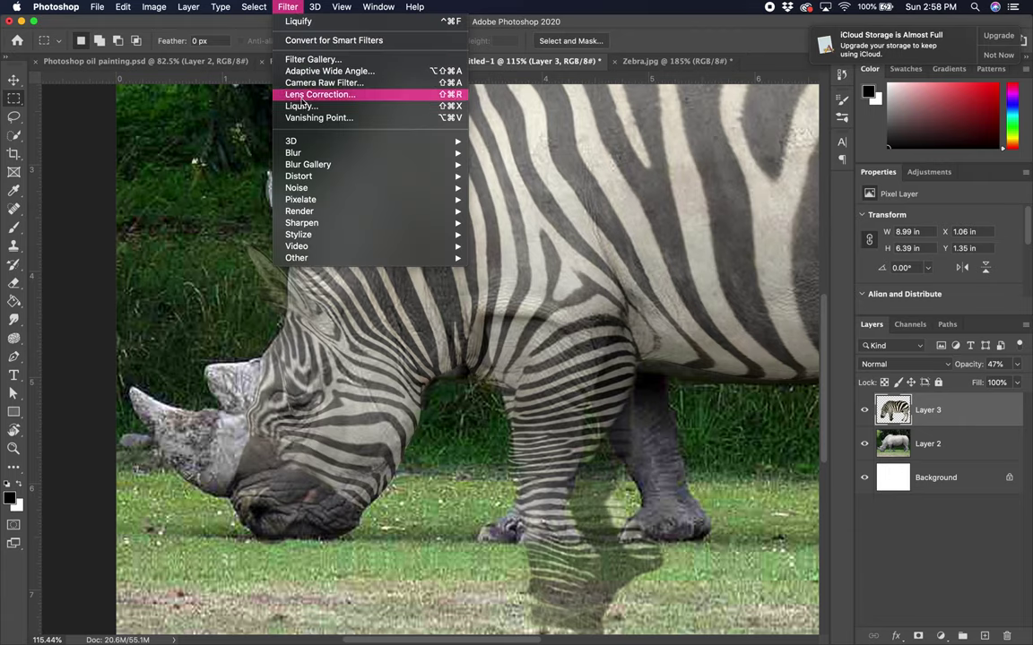
click(302, 107)
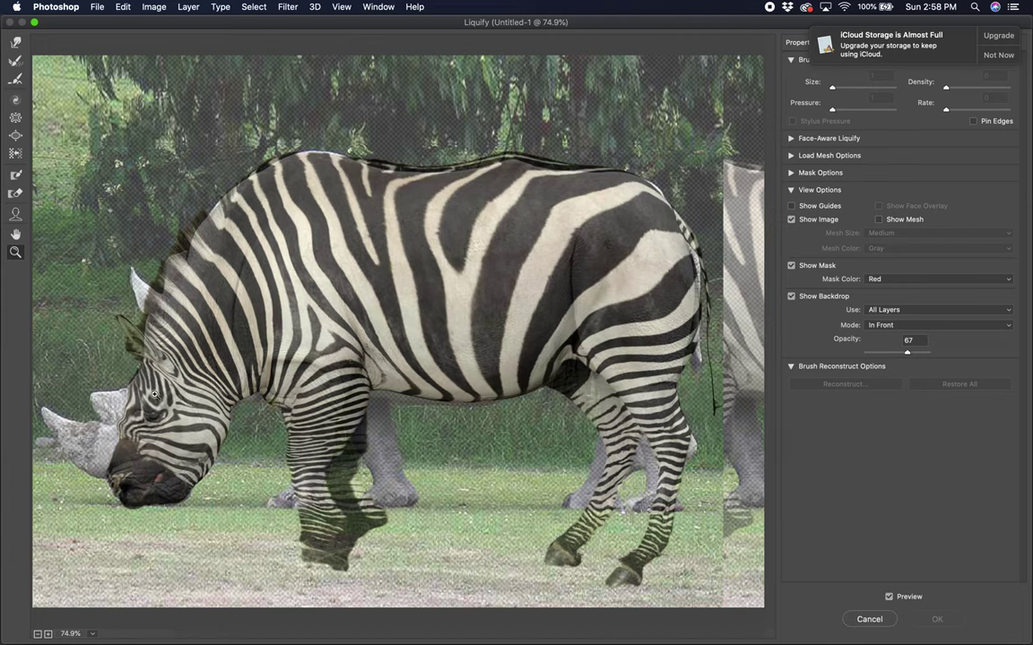
click(154, 394)
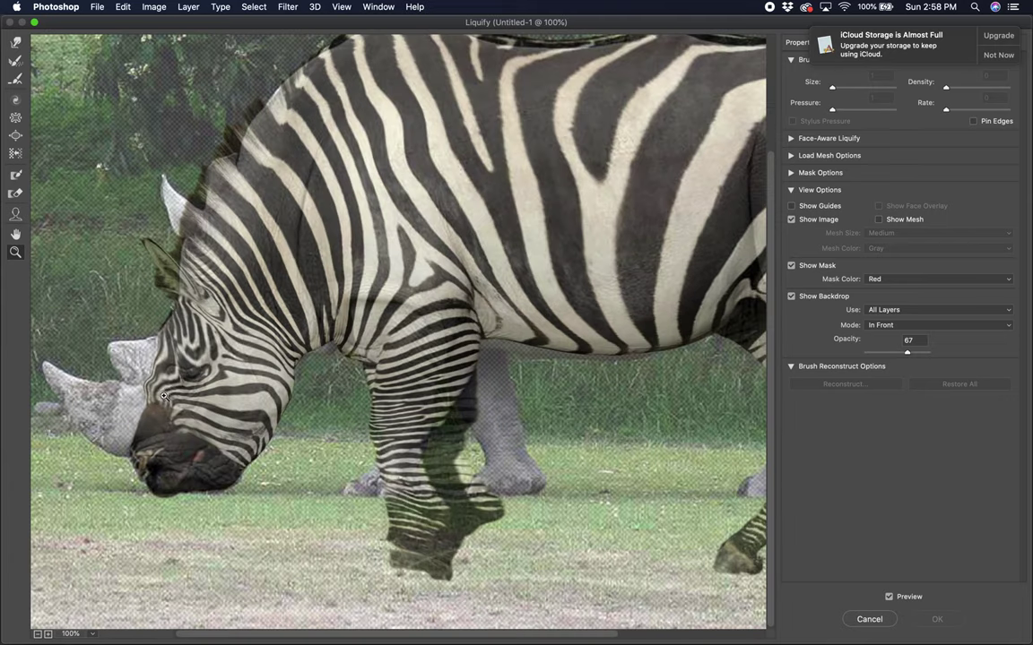
click(184, 386)
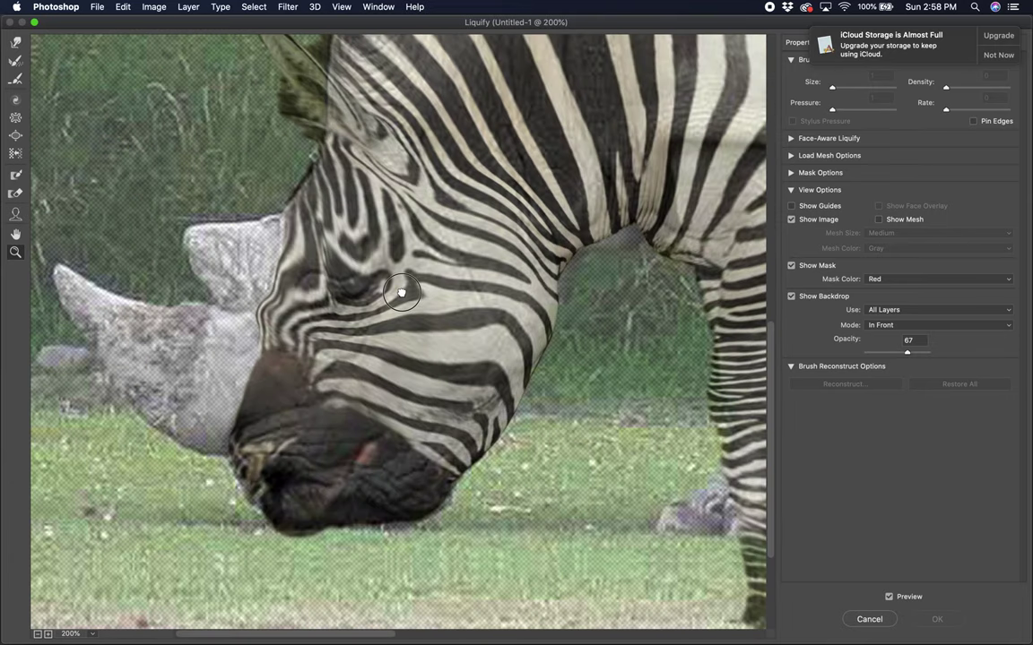
drag(399, 295, 306, 438)
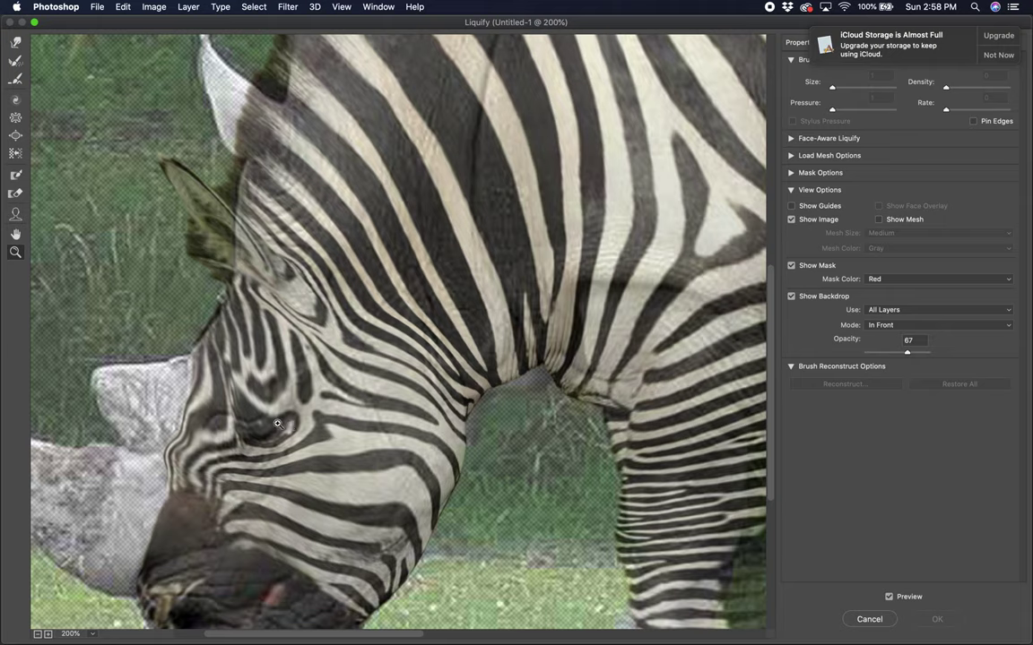
click(15, 42)
key(bracketleft)
key(bracketleft)
key(bracketleft)
mouse_move(255, 417)
mouse_down()
mouse_move(215, 367)
mouse_move(246, 407)
mouse_up()
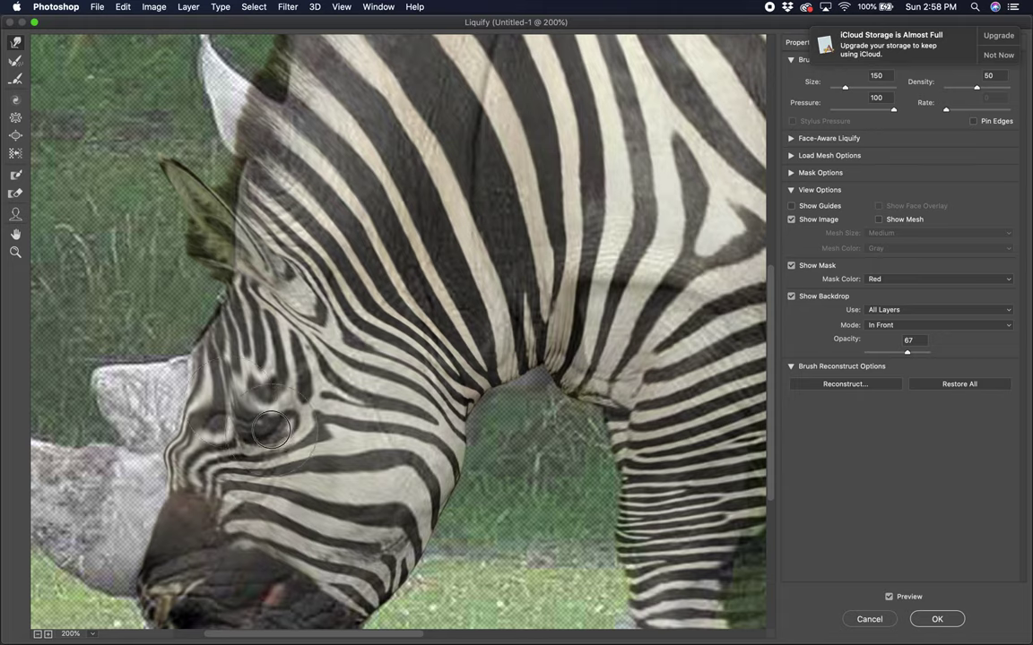
- Twirl the area around the eye at brush size 400 and refine the eye with Forward Warp at size 150
click(16, 99)
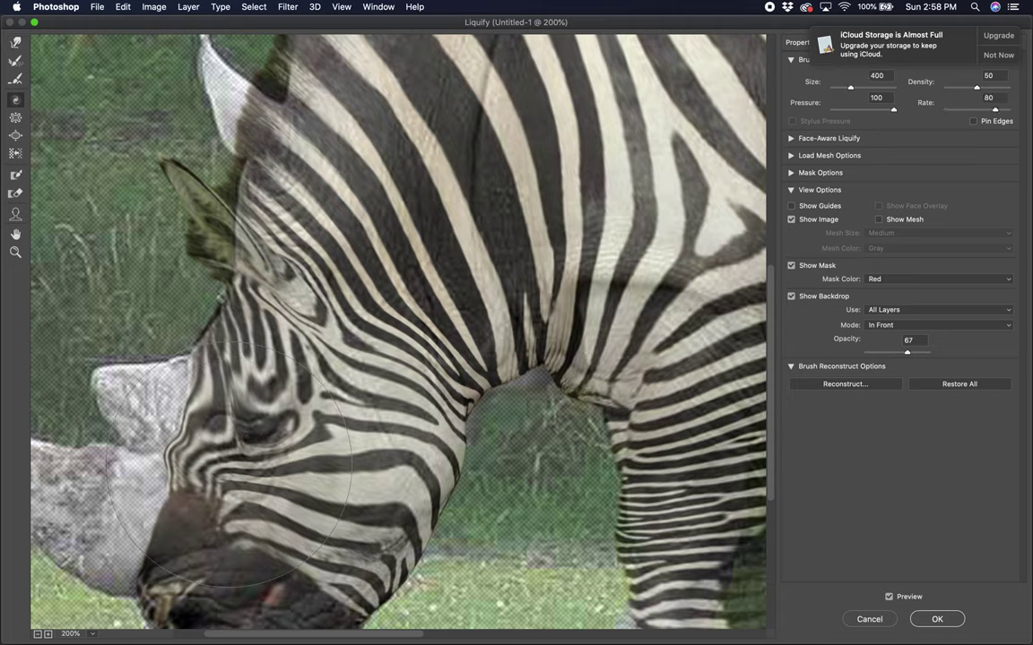
drag(234, 457, 243, 438)
key(w)
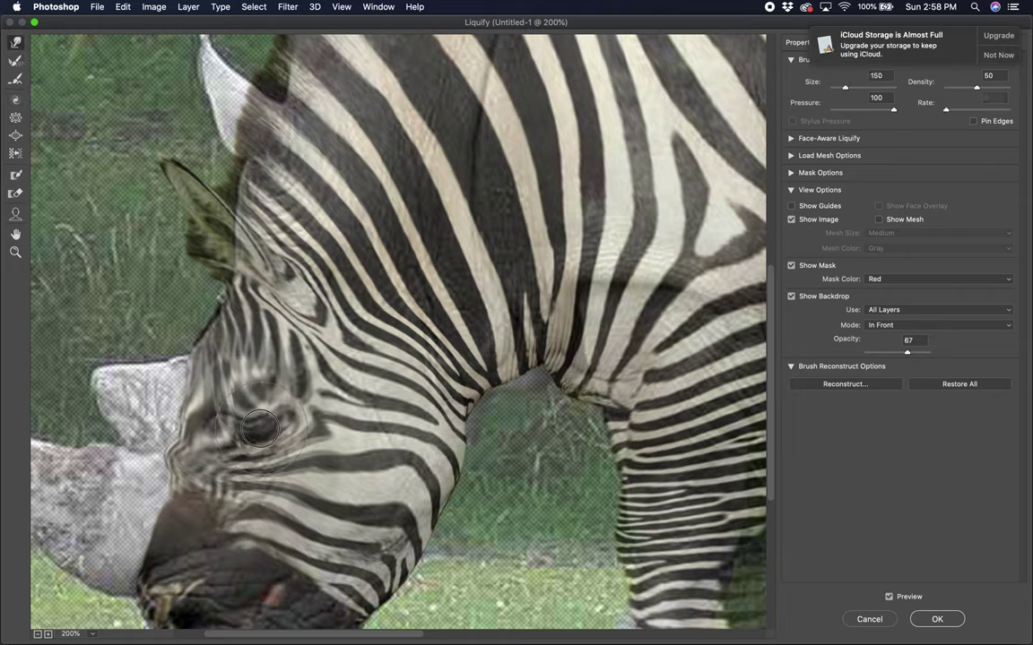
drag(243, 431, 229, 423)
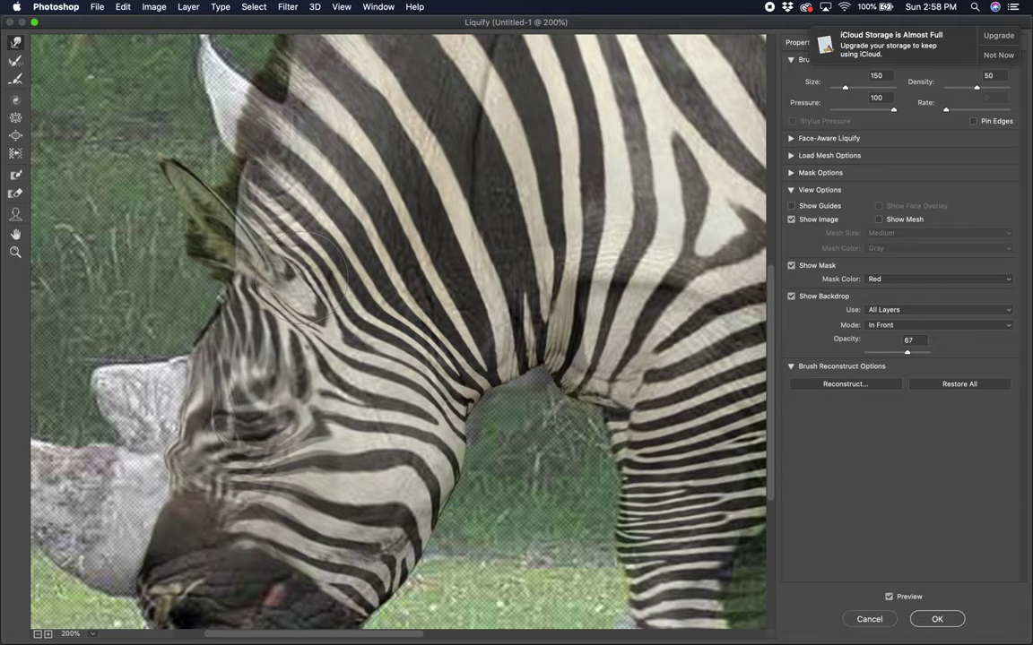
- Freeze the zebra's face from the eye down to the muzzle with the Freeze Mask tool at brush size 400
scroll(287, 278, down, 7)
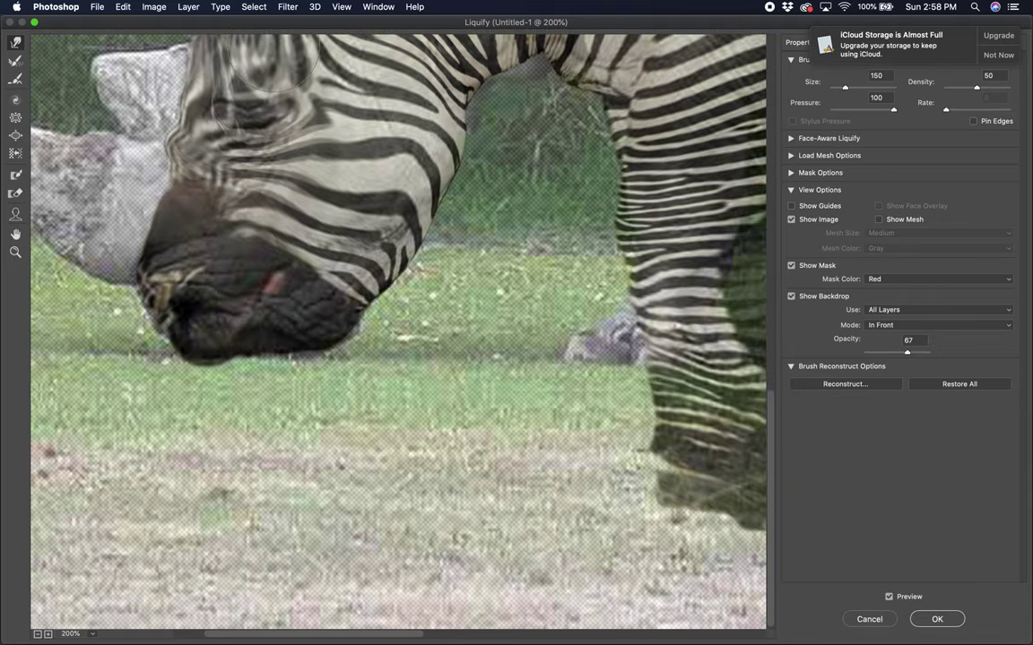
scroll(278, 280, up, 6)
scroll(277, 280, down, 2)
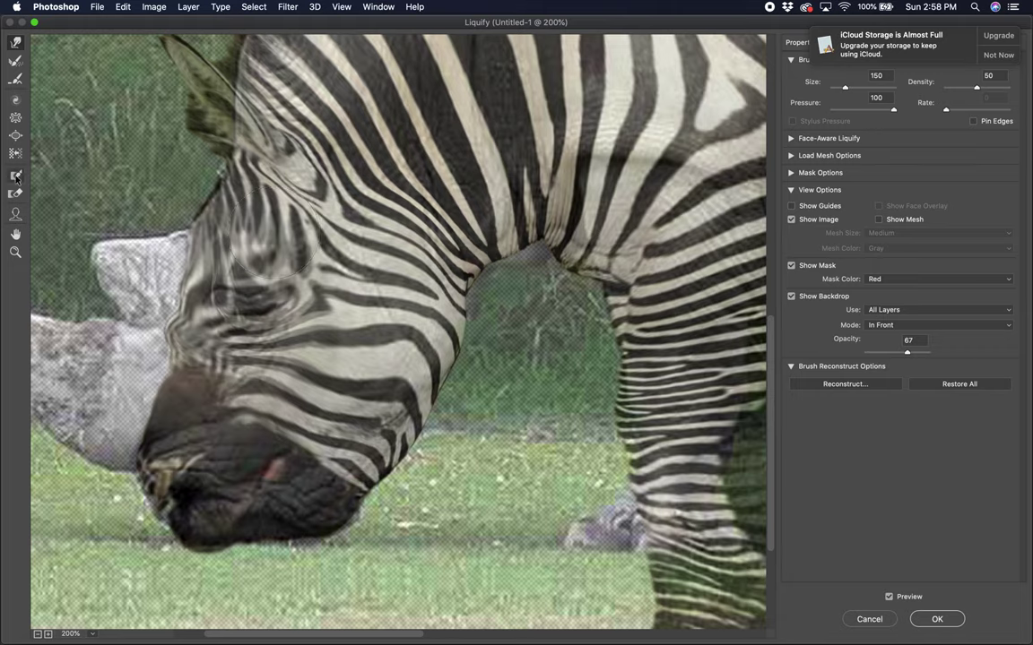
key(f)
mouse_move(175, 310)
mouse_down()
mouse_move(234, 321)
mouse_move(269, 337)
mouse_move(342, 414)
mouse_move(302, 454)
mouse_move(235, 461)
mouse_move(191, 427)
mouse_move(226, 463)
mouse_move(313, 445)
mouse_move(300, 347)
mouse_move(317, 360)
mouse_move(371, 368)
mouse_up()
scroll(372, 370, up, 10)
scroll(373, 372, down, 8)
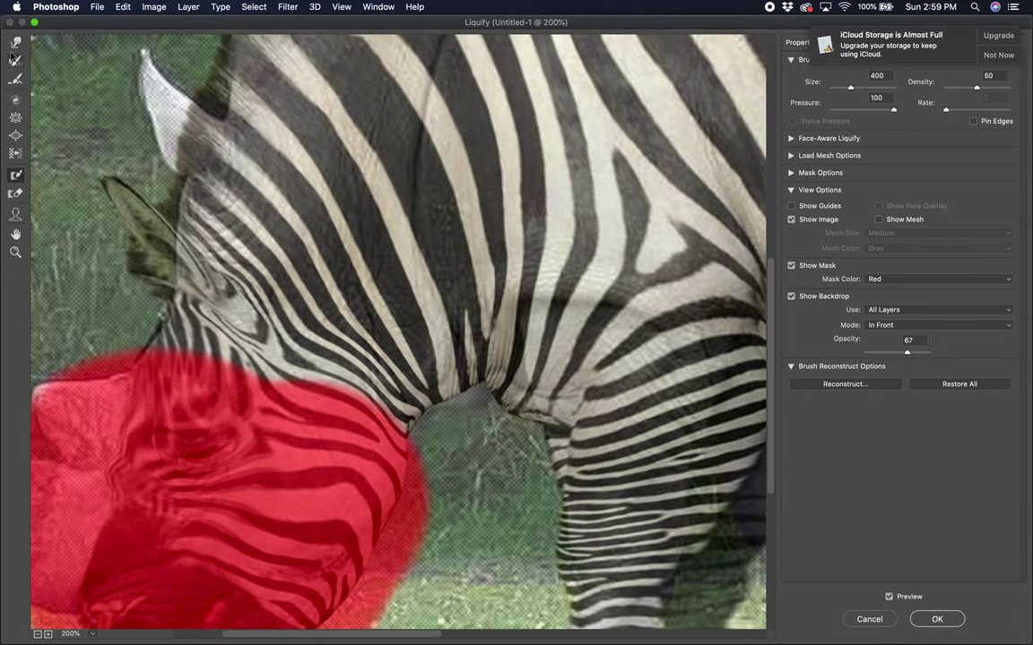
- Push the zebra's ear up toward the rhino's ear with the Forward Warp tool at brush size 400
click(15, 43)
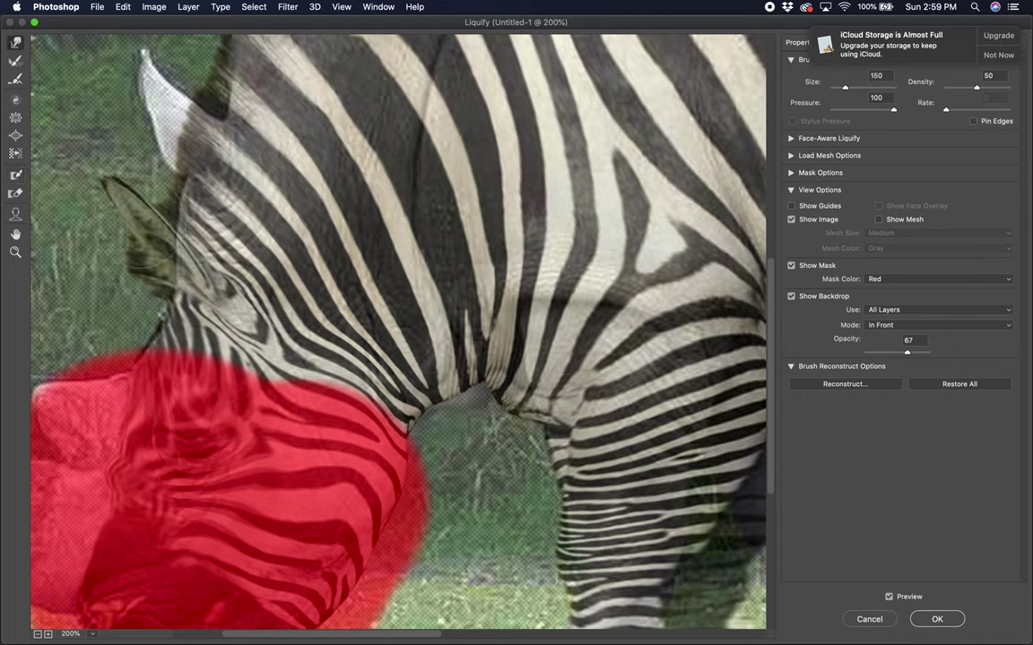
key(])
key(])
key(])
key(])
key(])
mouse_move(142, 237)
mouse_down()
mouse_move(167, 215)
mouse_move(114, 208)
mouse_move(126, 173)
mouse_up()
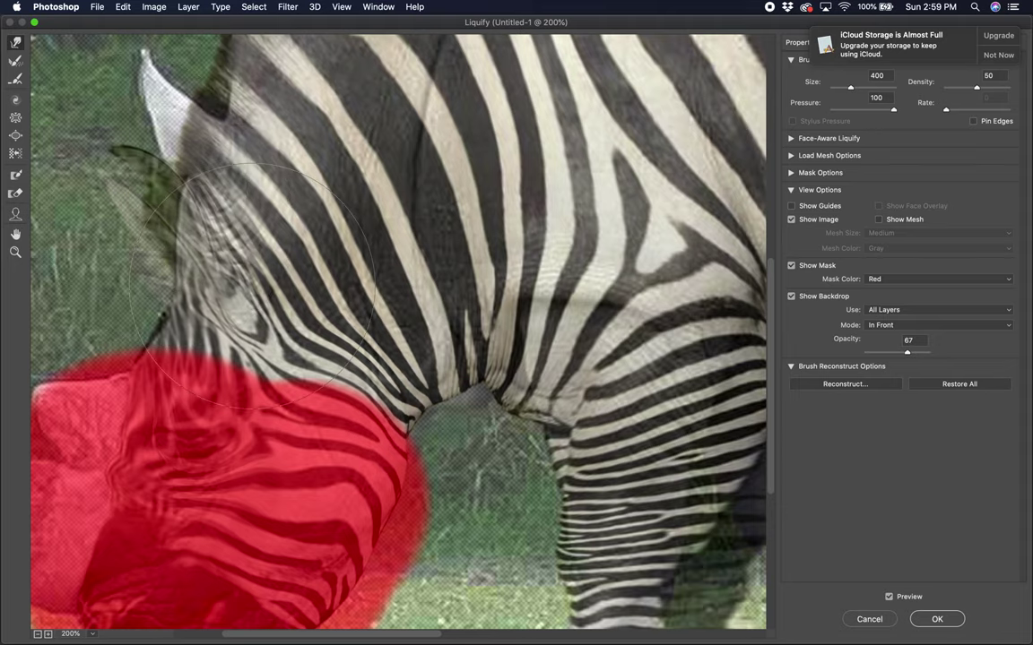
- Enlarge the Forward Warp brush to 600 and push the ear and nearby neck stripes up over the rhino's ear
key(bracketright)
key(bracketright)
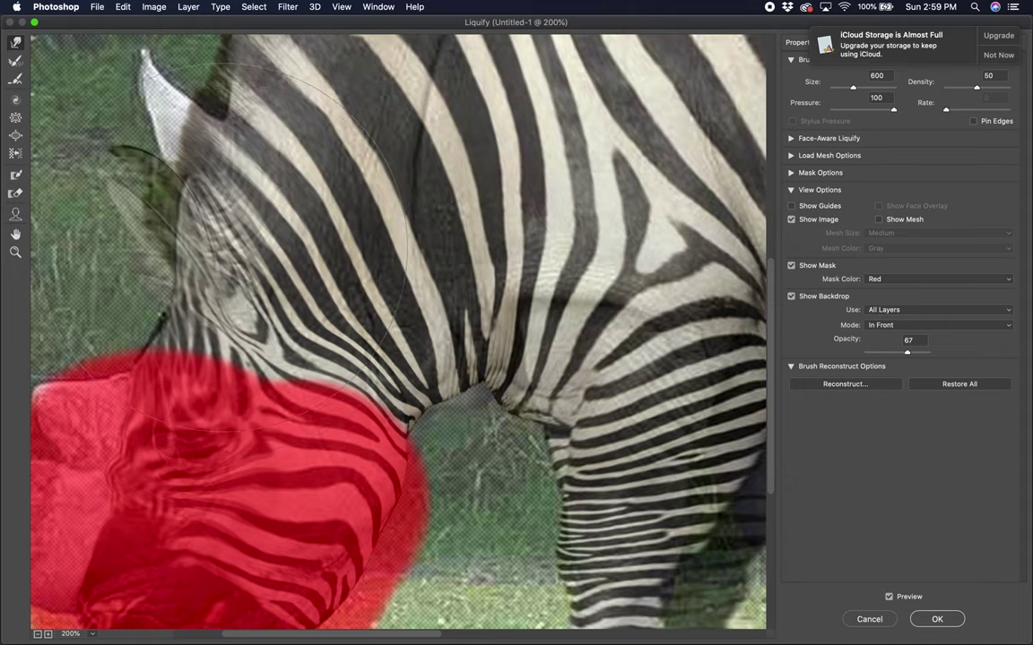
mouse_move(260, 228)
mouse_down()
mouse_move(220, 208)
mouse_move(214, 109)
mouse_move(230, 144)
mouse_move(262, 137)
mouse_move(220, 134)
mouse_up()
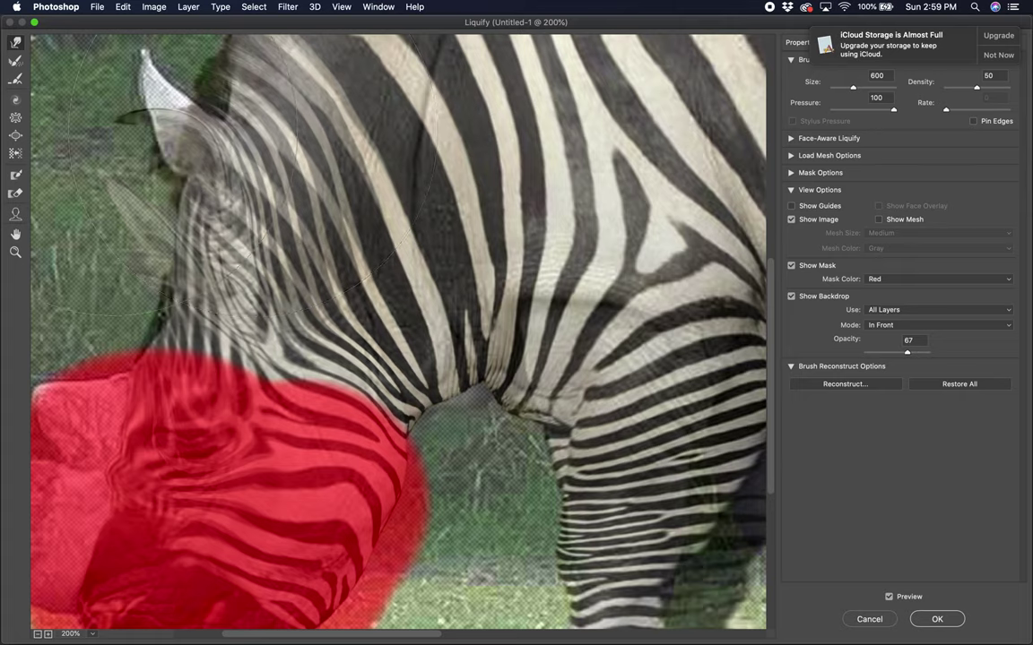
- Pull the zebra's ear tip up to the tip of the rhino's ear at Forward Warp brush size 250
key(bracketleft)
key(bracketleft)
key(bracketleft)
key(bracketleft)
drag(144, 112, 120, 58)
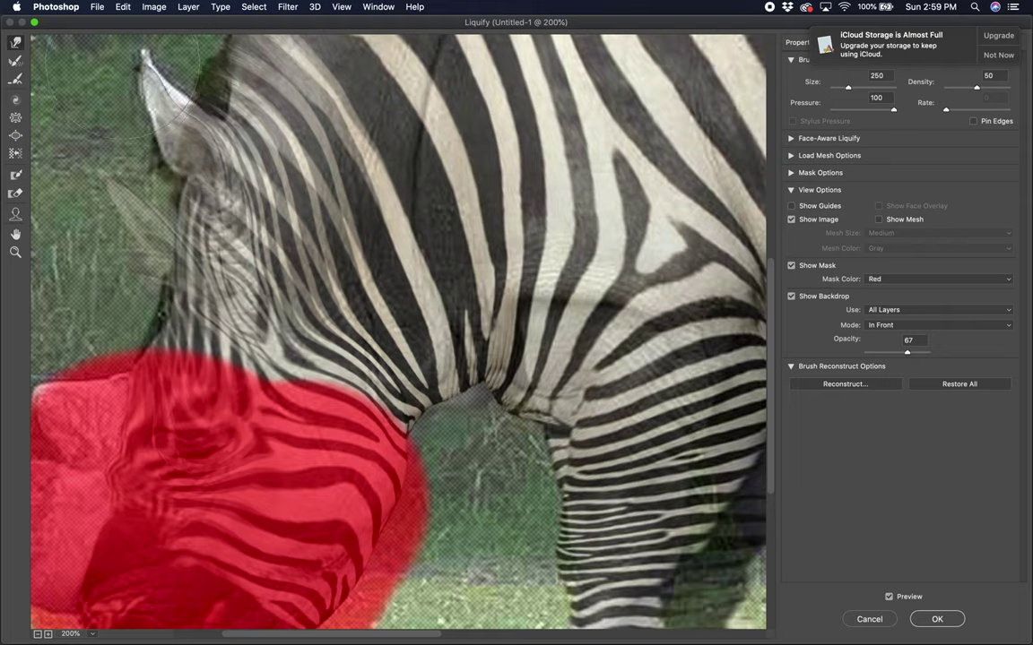
- Twirl the ear tip at brush size 400 and push it into the rhino's ear outline with Forward Warp at 250
click(16, 101)
click(116, 61)
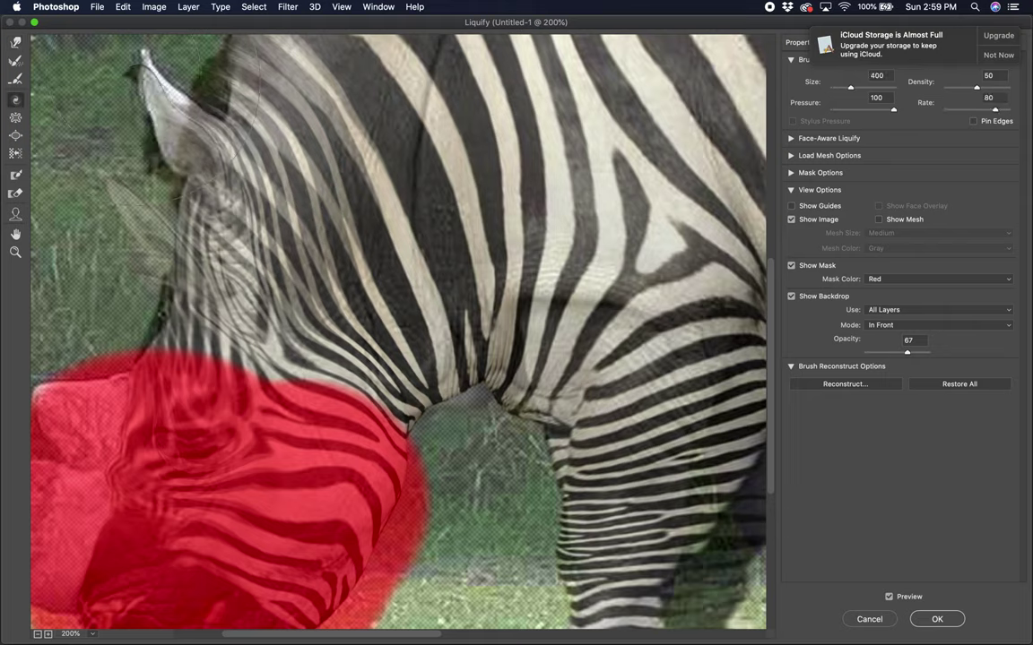
click(16, 42)
mouse_move(132, 65)
mouse_down()
mouse_move(123, 62)
mouse_move(149, 79)
mouse_move(149, 67)
mouse_up()
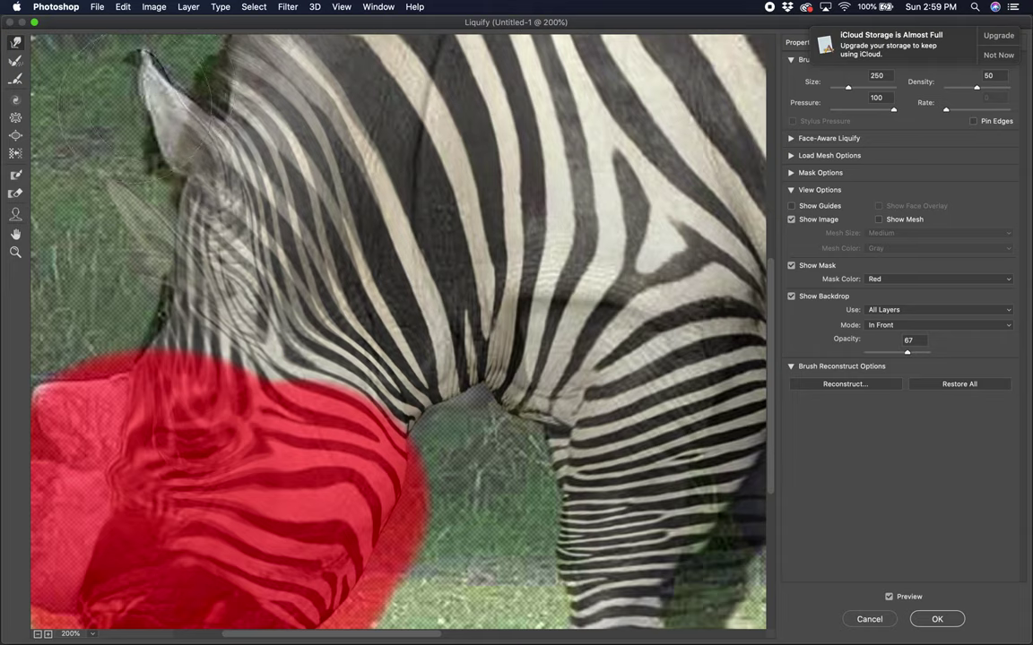
- Refine the front edge of the ear with Forward Warp at brush size 175 and apply the Liquify changes
key(bracketleft)
key(bracketleft)
mouse_move(107, 115)
mouse_down()
mouse_move(135, 98)
mouse_move(98, 121)
mouse_move(130, 62)
mouse_up()
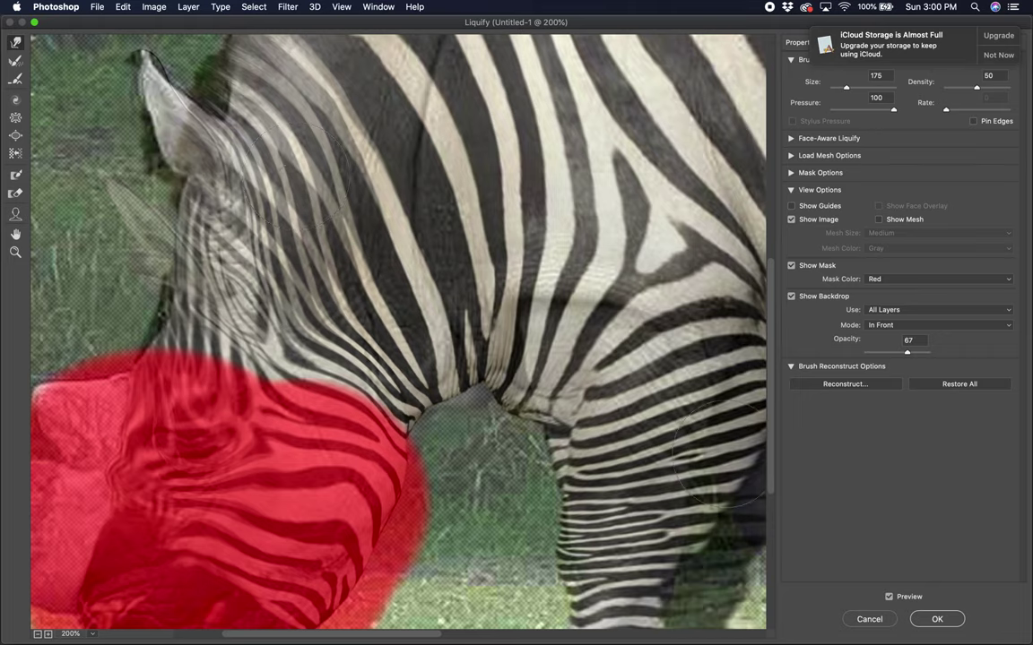
click(937, 620)
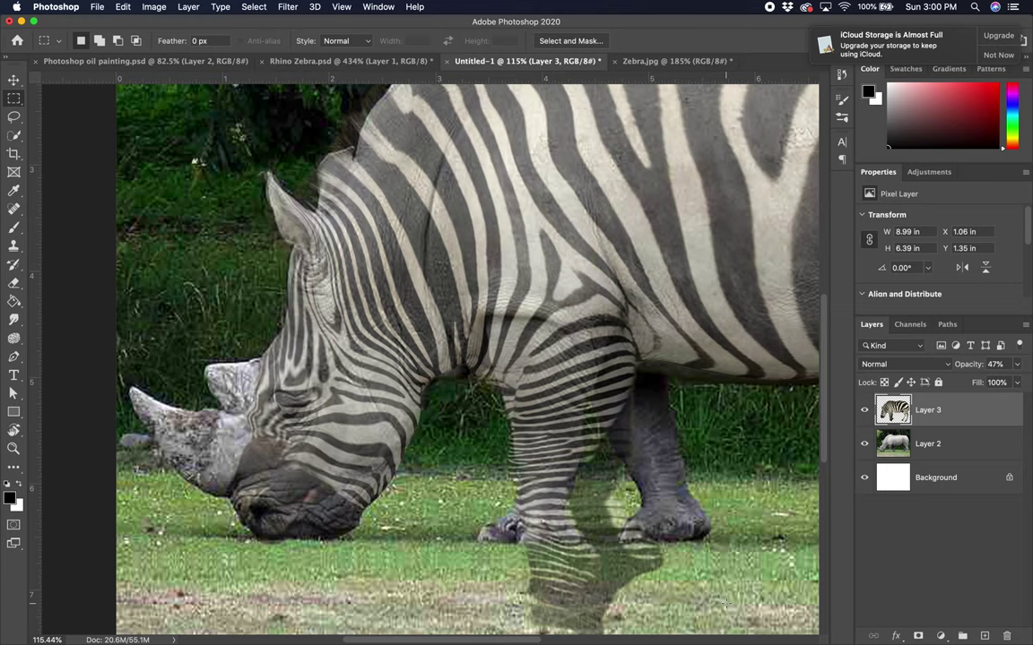
- Delete the parts of the zebra's front and hind legs on Layer 3 that extend below the rhino's feet, using rectangular selections
key(super+0)
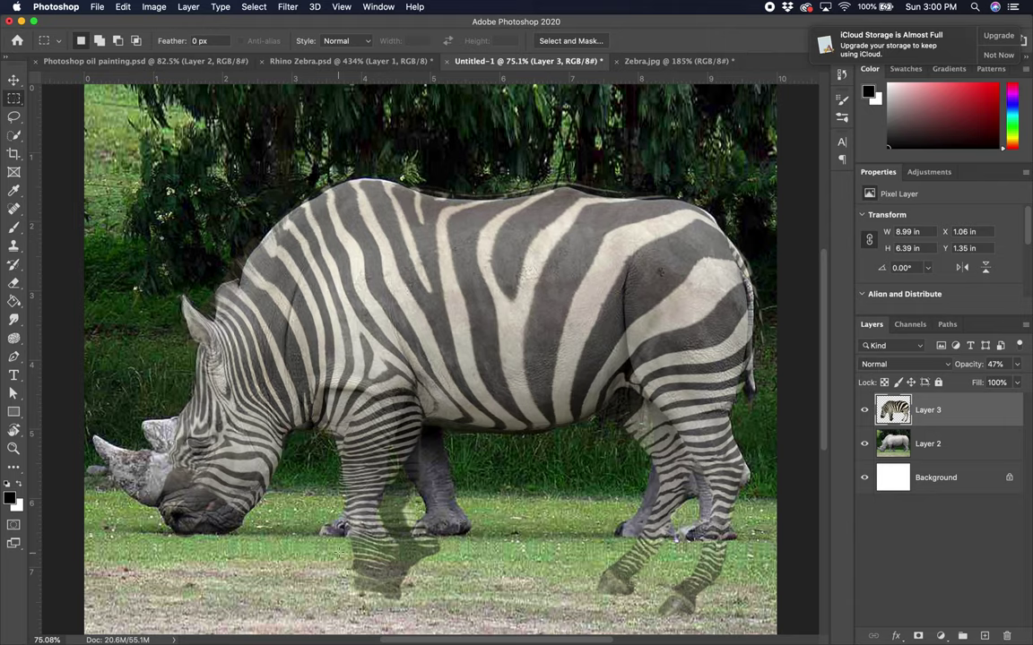
drag(333, 542, 464, 616)
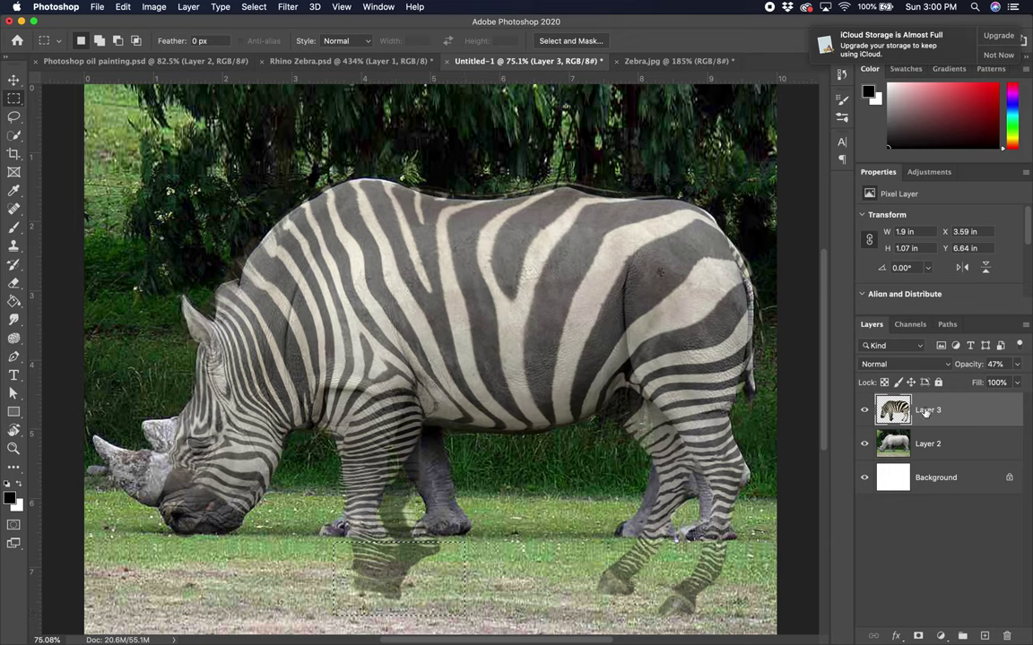
key(Delete)
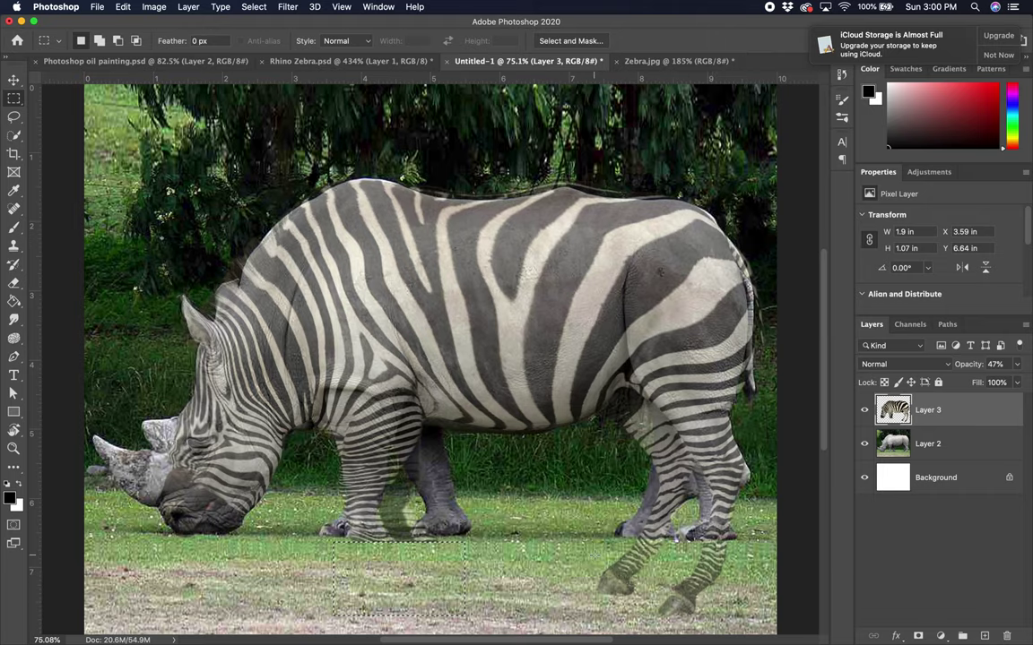
drag(600, 563, 728, 612)
key(Delete)
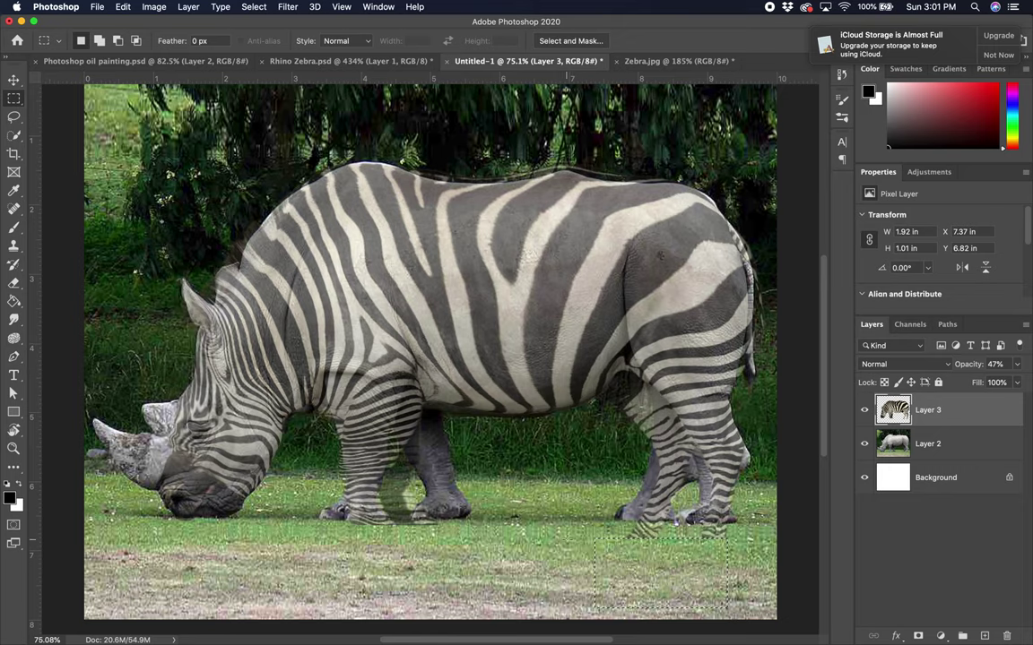
key(super+d)
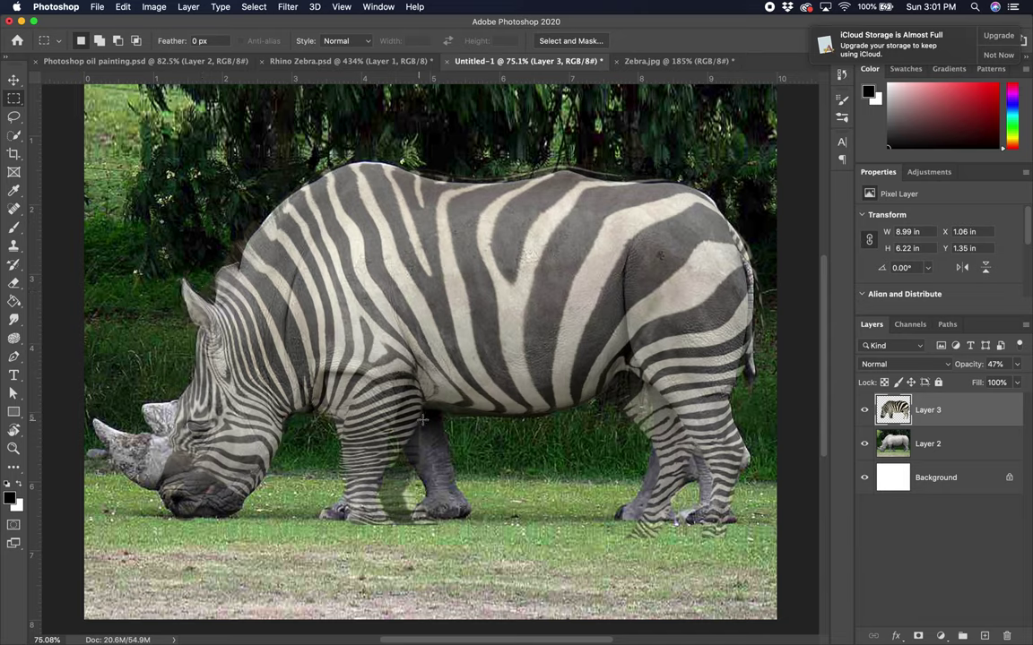
click(864, 412)
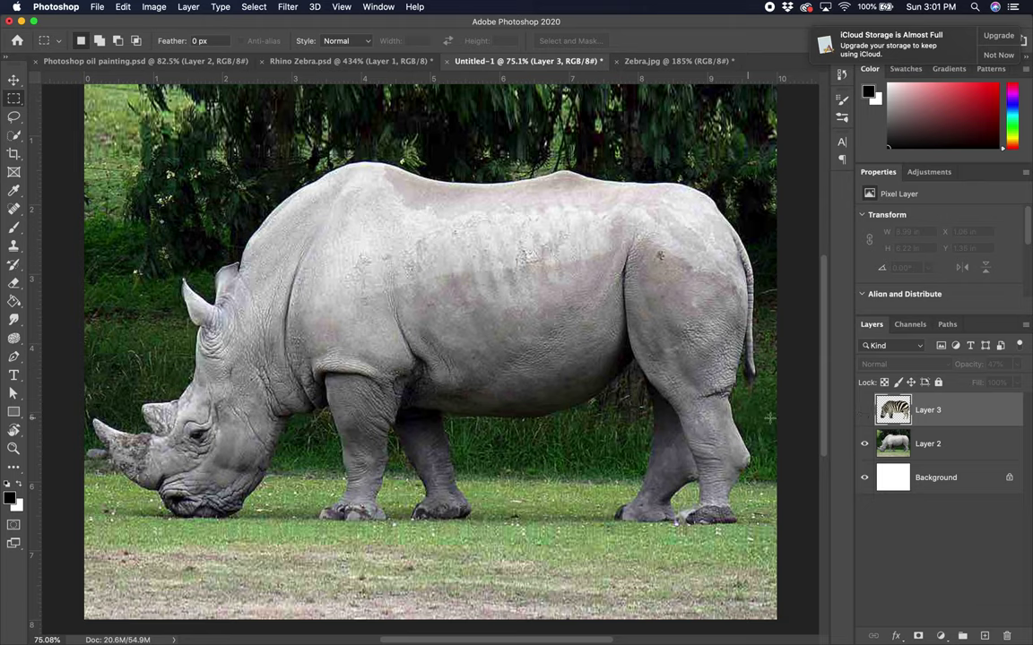
click(864, 411)
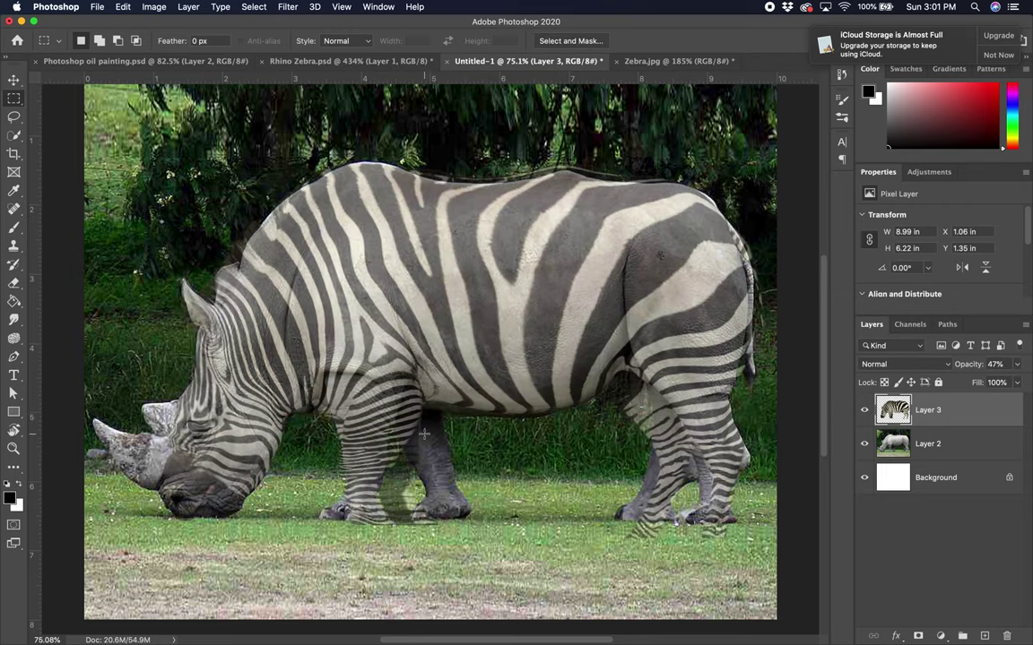
- Reopen Layer 3 in Liquify and push the back edge of the zebra's front leg inward with an enlarged Forward Warp brush
click(295, 9)
click(283, 104)
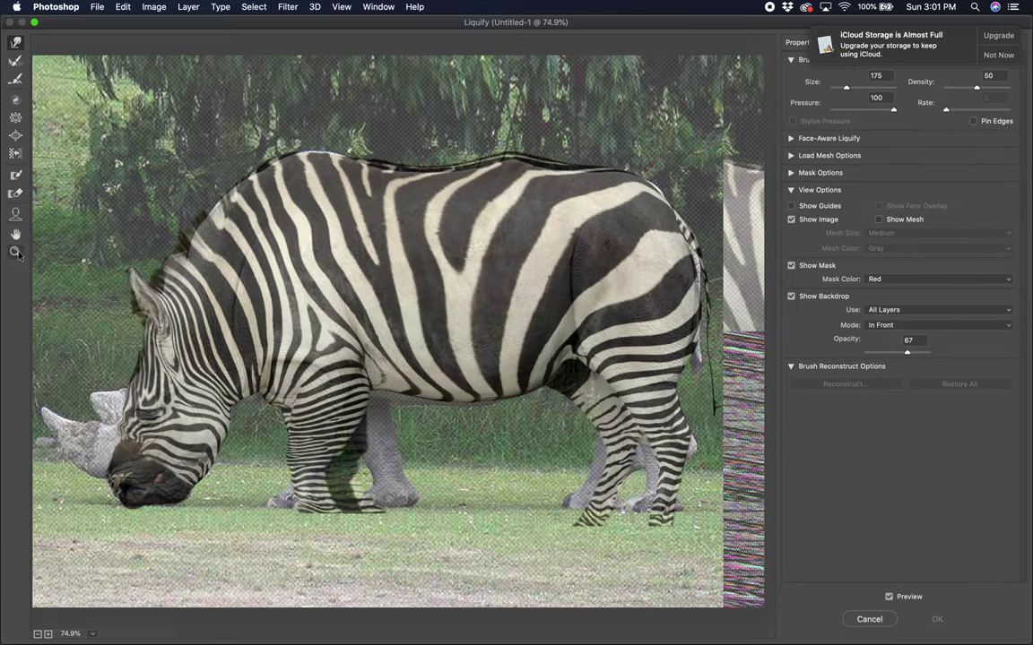
click(15, 252)
click(312, 446)
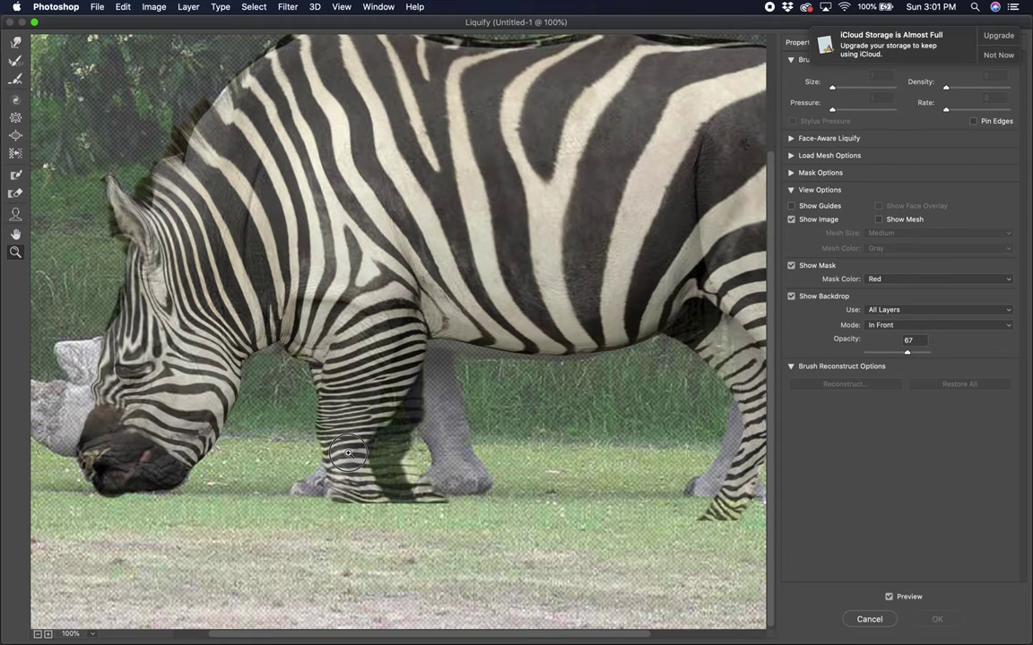
click(348, 455)
scroll(529, 310, up, 5)
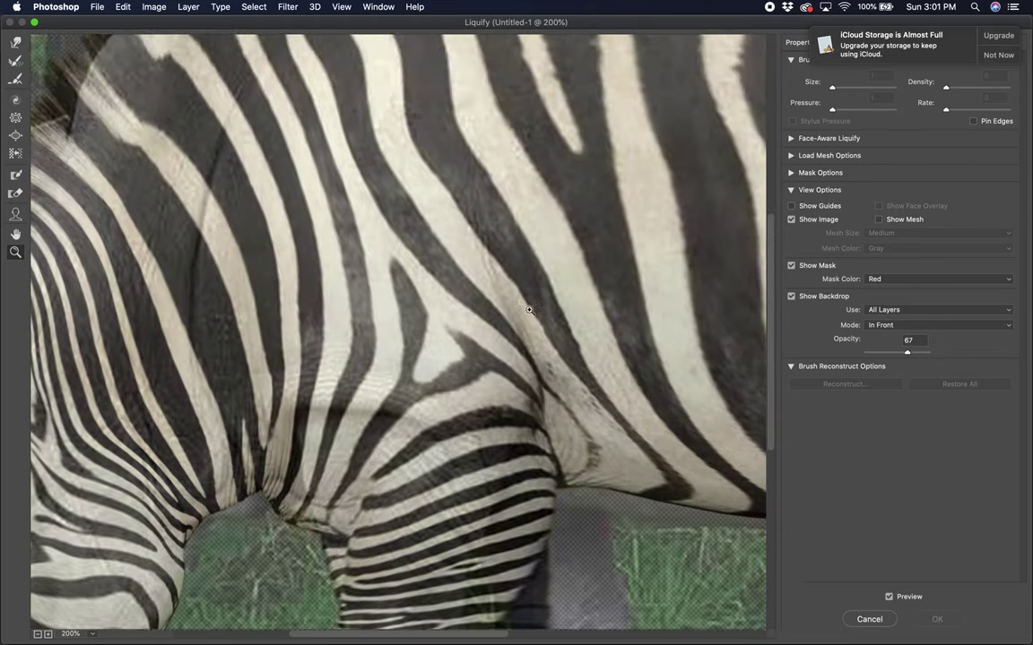
scroll(529, 311, down, 3)
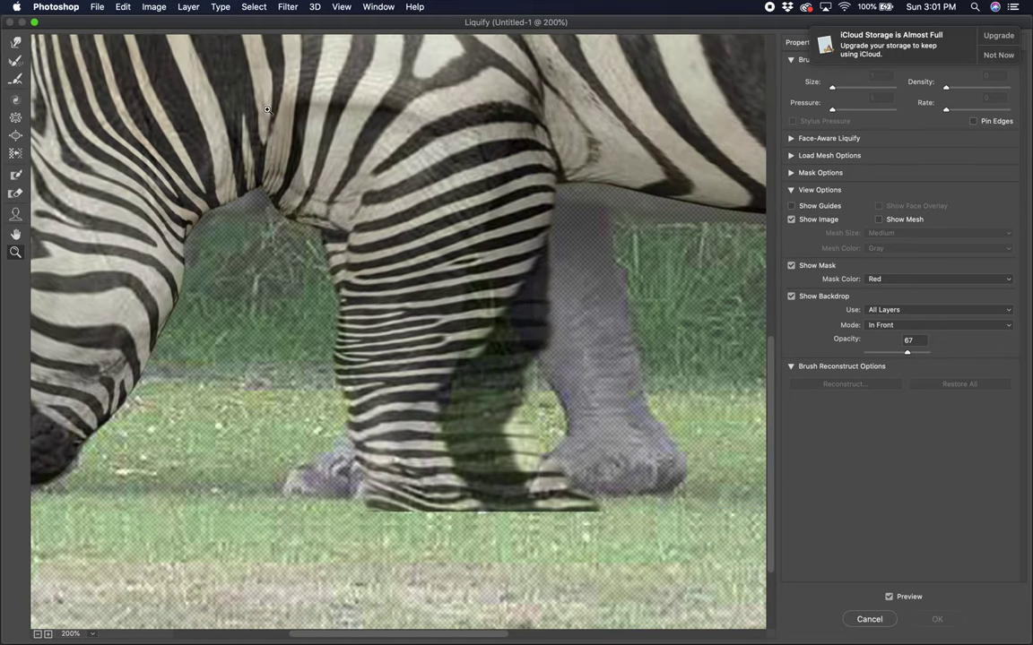
click(15, 41)
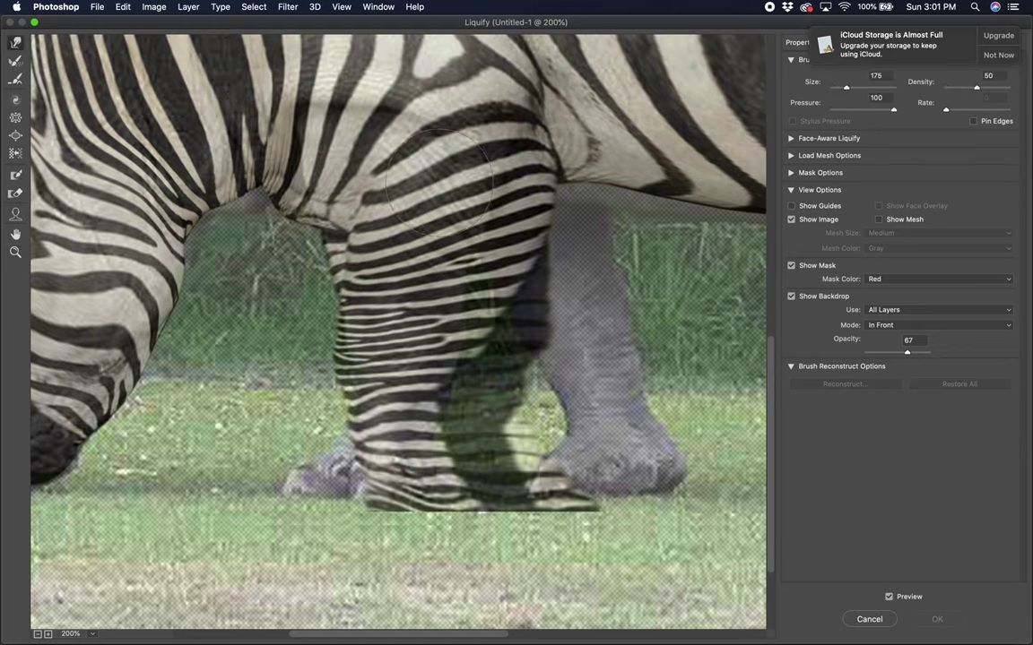
key(bracketright)
key(bracketright)
key(bracketright)
key(bracketright)
key(bracketright)
mouse_move(475, 276)
mouse_down()
mouse_move(450, 269)
mouse_move(452, 252)
mouse_move(455, 328)
mouse_move(473, 334)
mouse_move(462, 333)
mouse_move(464, 370)
mouse_move(416, 334)
mouse_up()
- Even out the stripes on the zebra's lower front leg with Forward Warp at brush size 300
key(bracketleft)
key(bracketleft)
drag(448, 385, 445, 367)
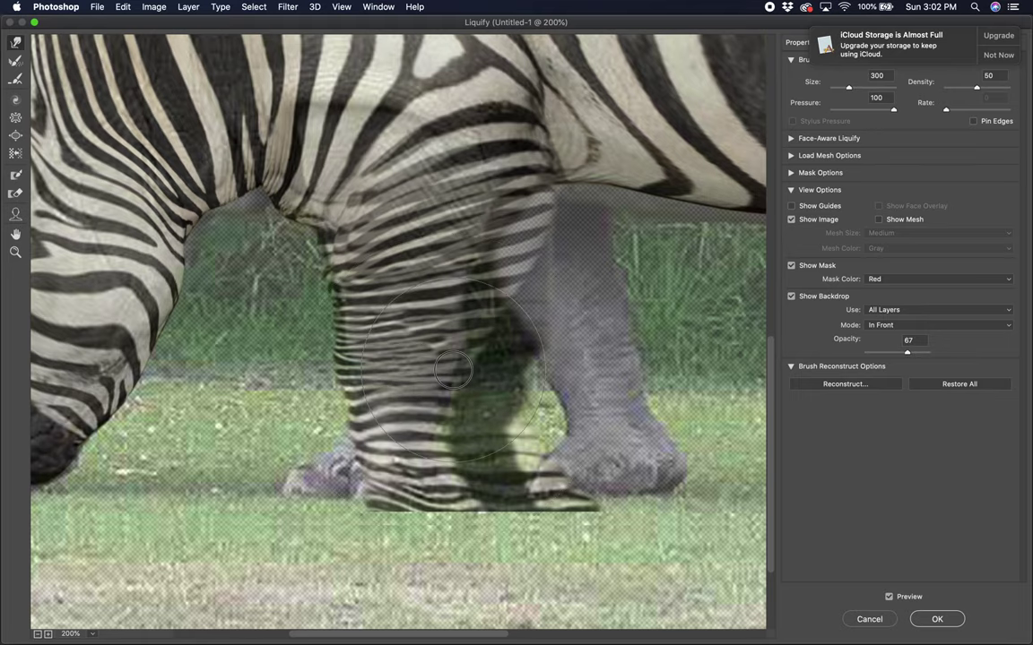
mouse_move(452, 368)
mouse_down()
mouse_move(439, 325)
mouse_move(451, 324)
mouse_move(425, 313)
mouse_up()
- Stretch the zebra's front hoof over the rhino's front foot at Forward Warp size 200, and refine the shin edge at 175
key(bracketleft)
key(bracketleft)
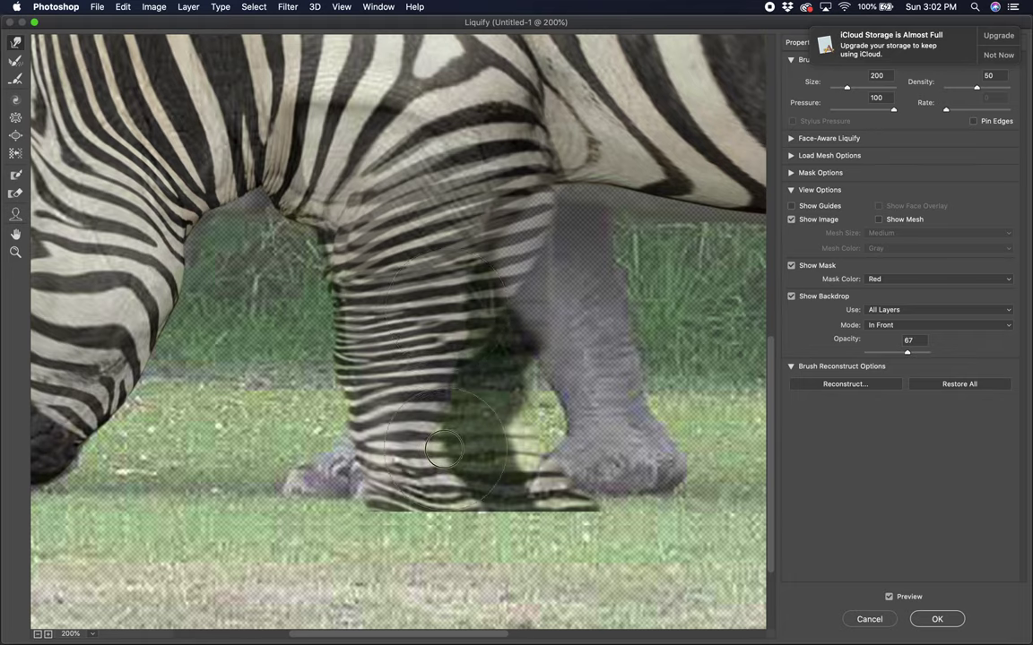
mouse_move(439, 450)
mouse_down()
mouse_move(423, 441)
mouse_move(440, 480)
mouse_move(422, 505)
mouse_move(321, 487)
mouse_move(330, 487)
mouse_move(332, 445)
mouse_move(298, 475)
mouse_move(305, 489)
mouse_move(294, 475)
mouse_move(305, 486)
mouse_up()
key(bracketleft)
mouse_move(371, 388)
mouse_down()
mouse_move(355, 387)
mouse_move(364, 436)
mouse_up()
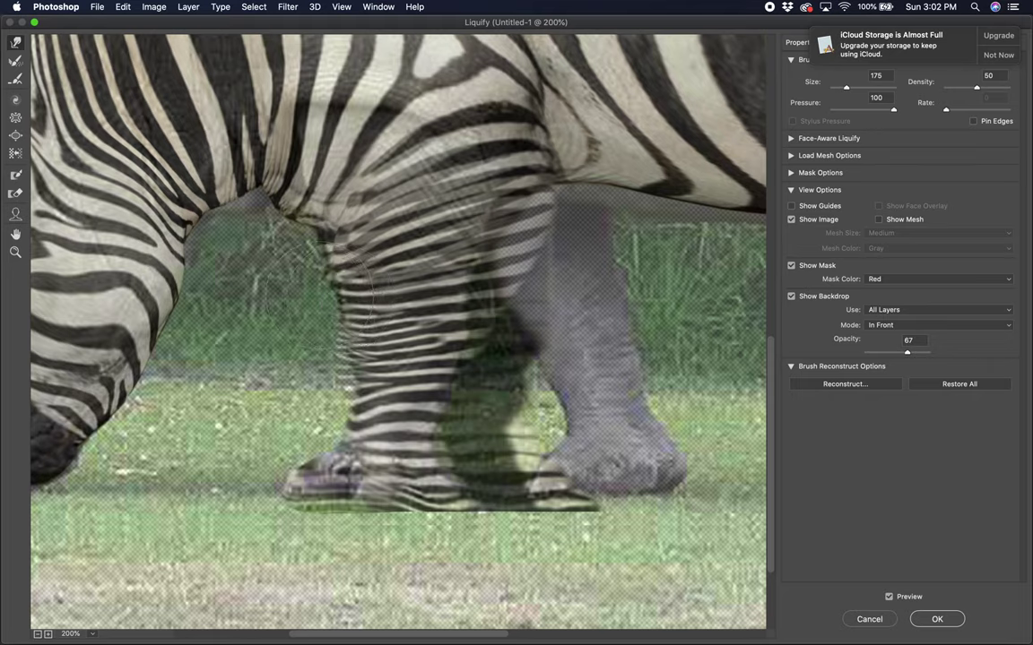
- Fit the upper front leg and the throat underside to the rhino's outline with Forward Warp at 175, and apply Liquify
drag(332, 287, 309, 238)
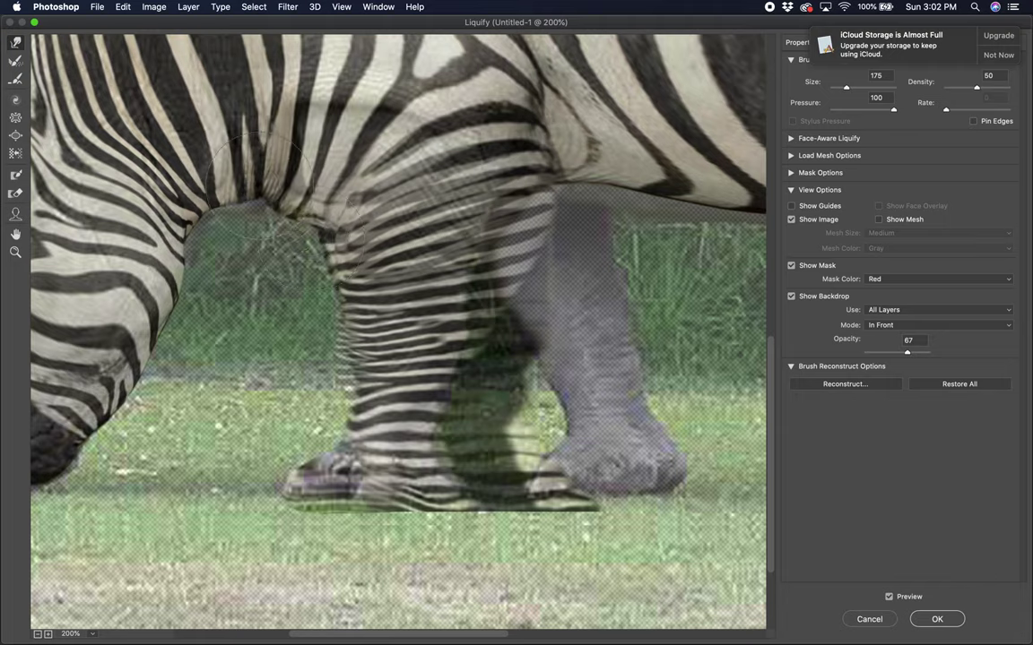
mouse_move(220, 152)
mouse_down()
mouse_move(213, 163)
mouse_move(242, 190)
mouse_move(164, 200)
mouse_move(163, 191)
mouse_move(187, 212)
mouse_move(159, 215)
mouse_move(168, 214)
mouse_move(187, 254)
mouse_up()
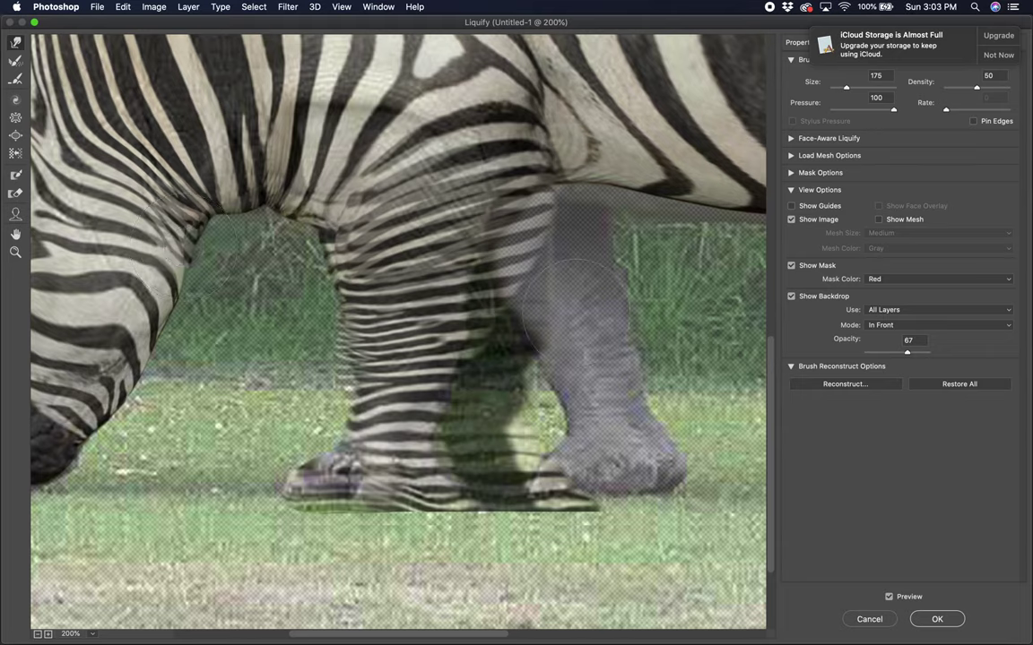
drag(571, 309, 641, 372)
click(936, 620)
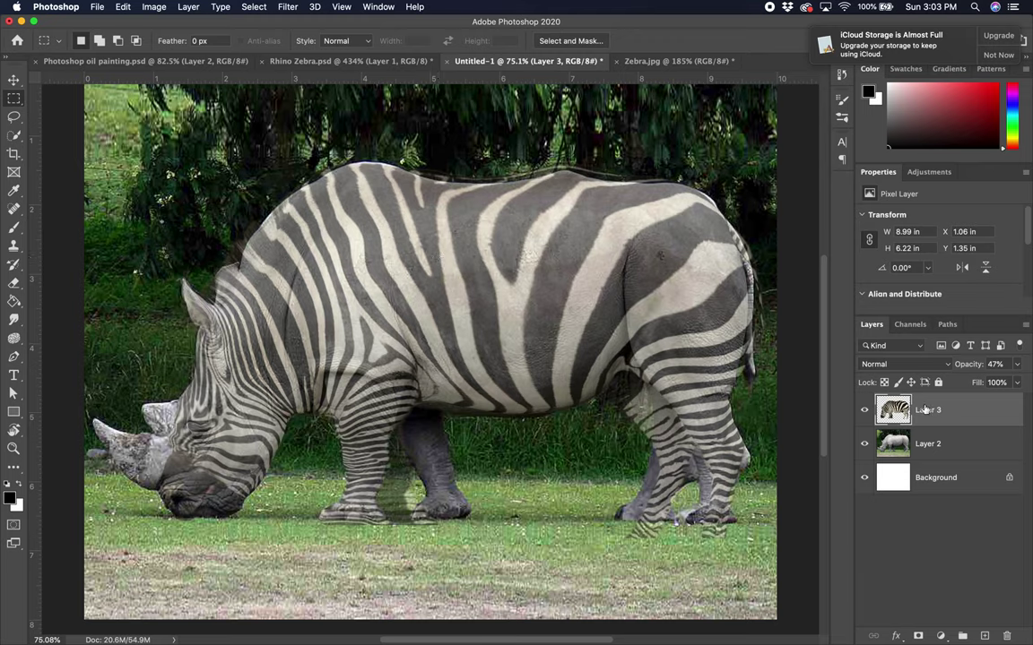
- Hide the zebra layer and select the rhino on Layer 2 with Select Subject in the Select and Mask workspace
click(978, 446)
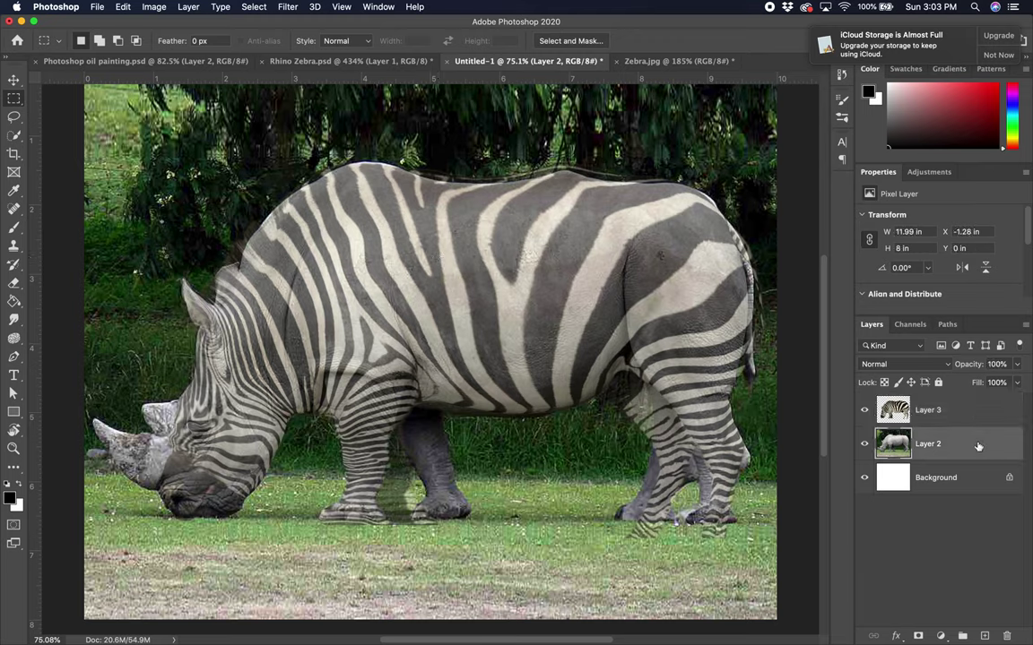
click(866, 445)
click(864, 444)
click(864, 410)
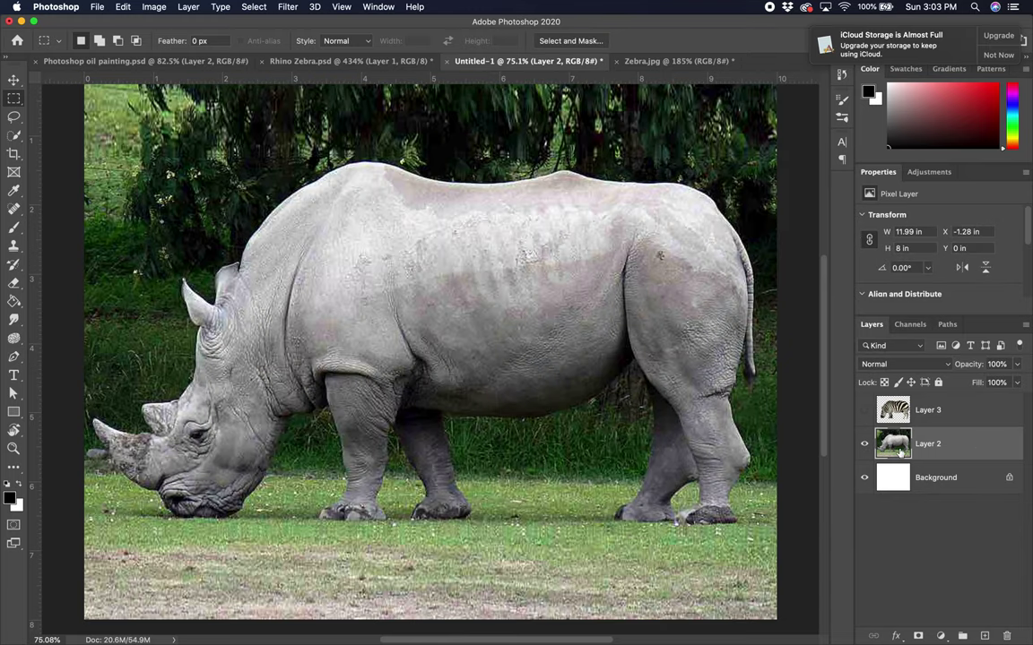
click(14, 117)
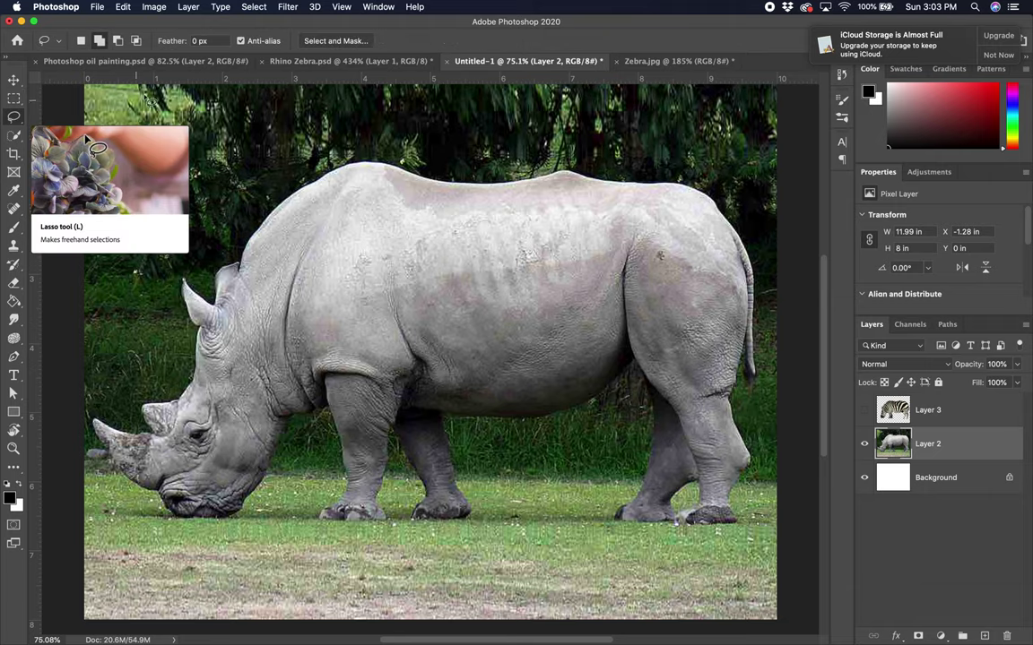
click(343, 43)
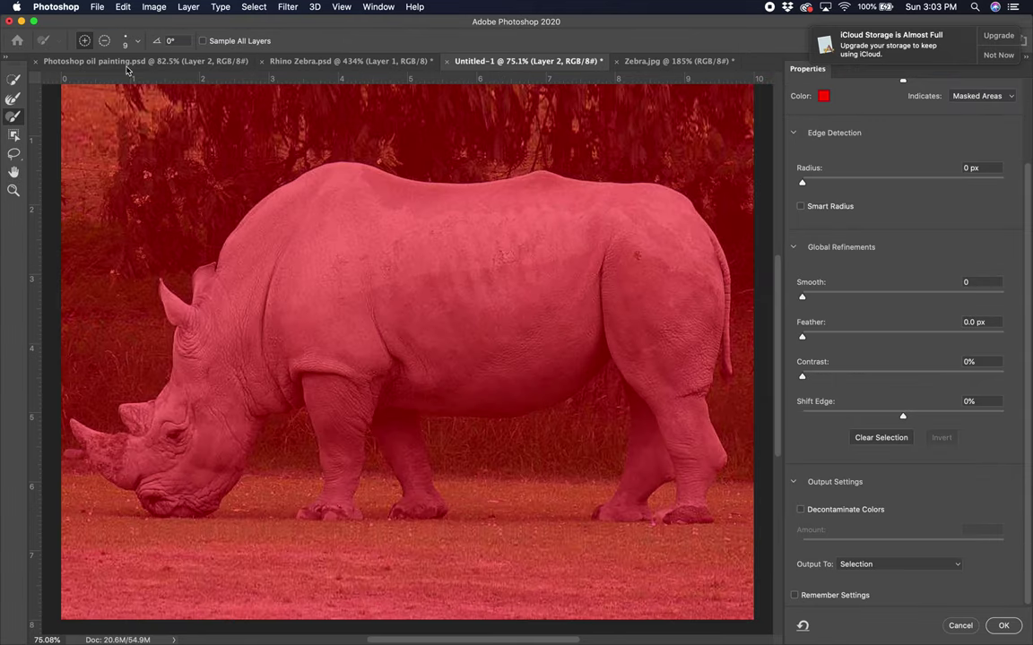
click(13, 78)
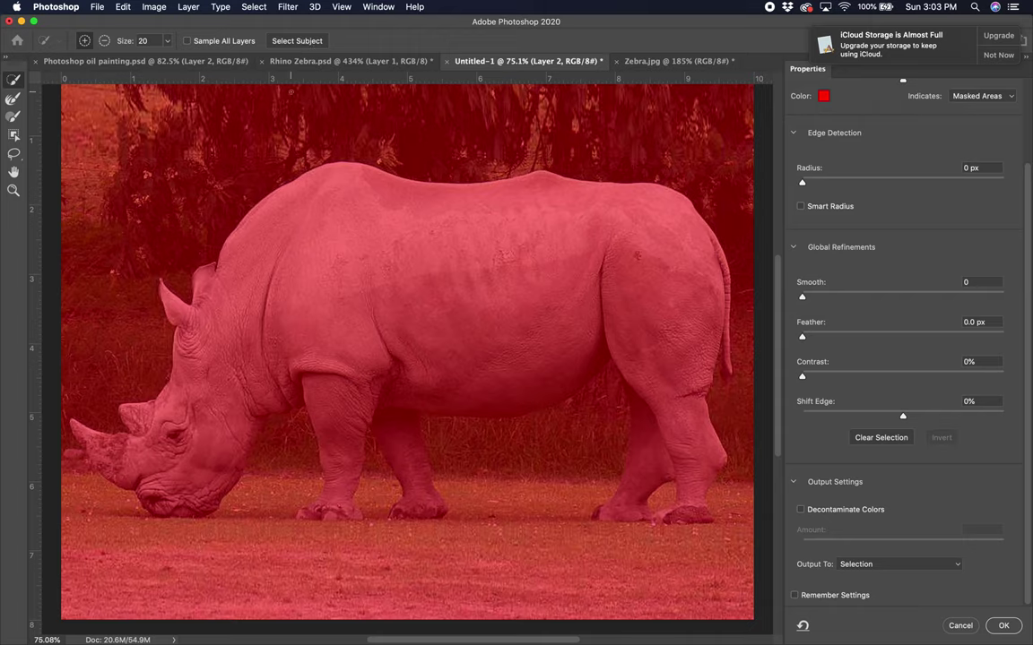
click(297, 40)
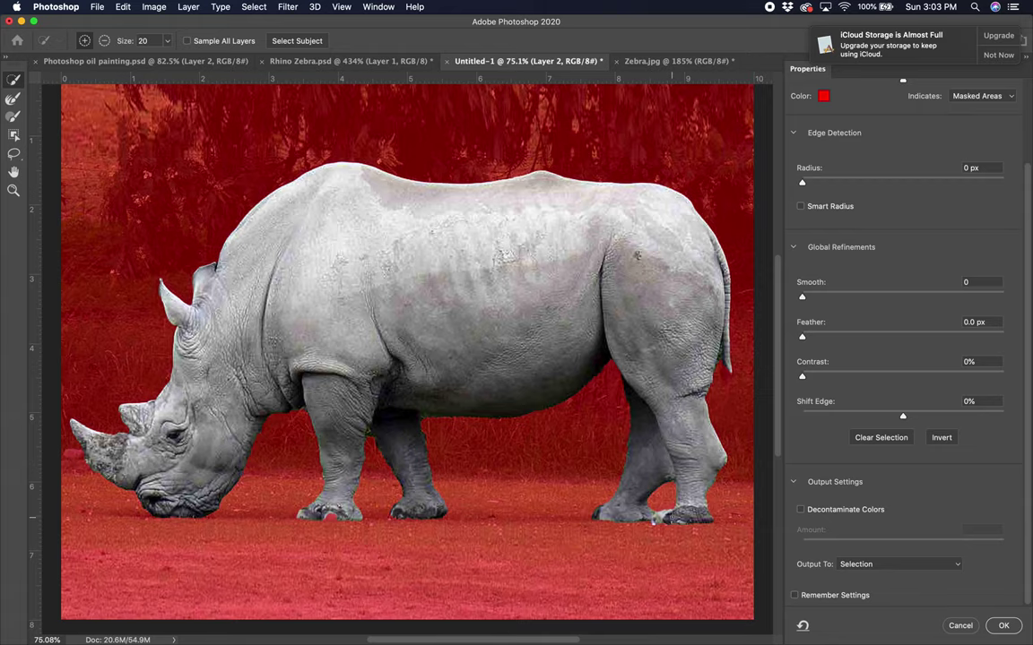
- Subtract the stray grass patch between the rhino's hind feet from the selection with the Brush tool at size 9
scroll(654, 520, up, 3)
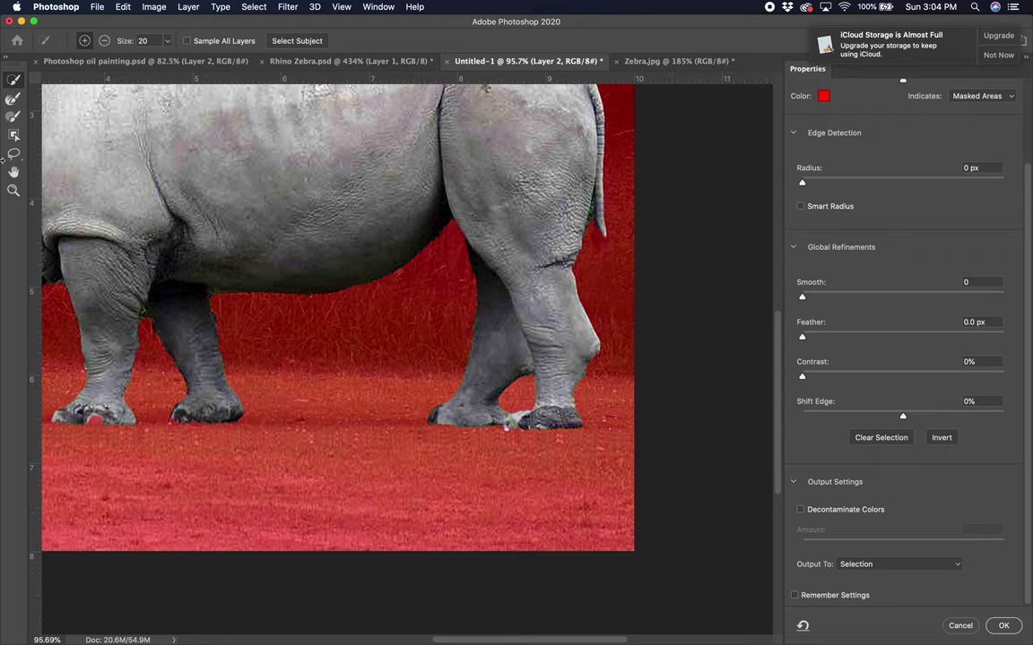
click(16, 122)
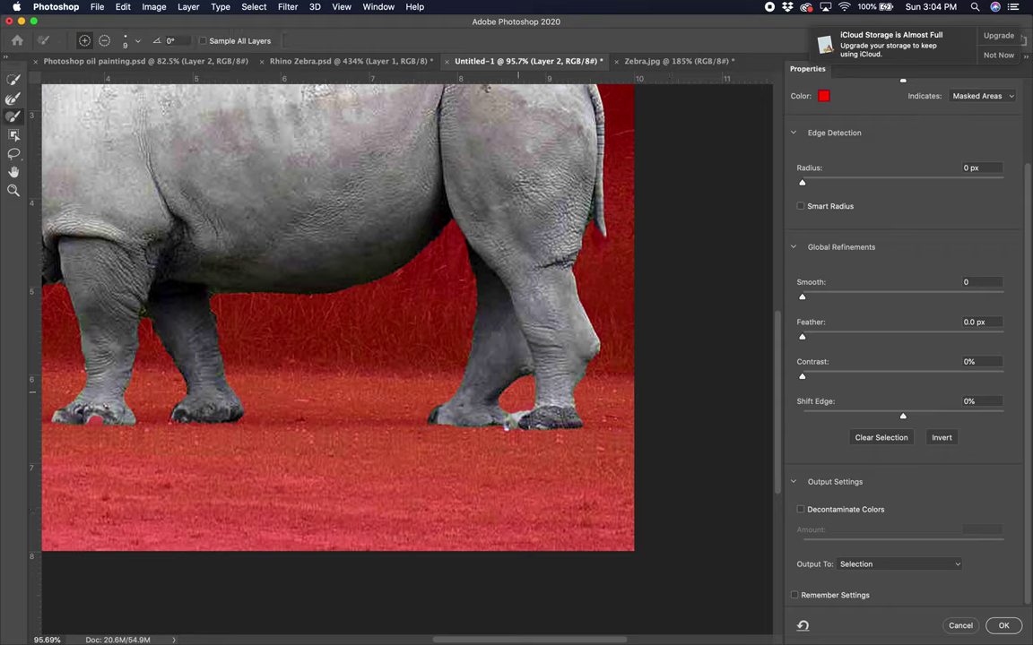
key(alt)
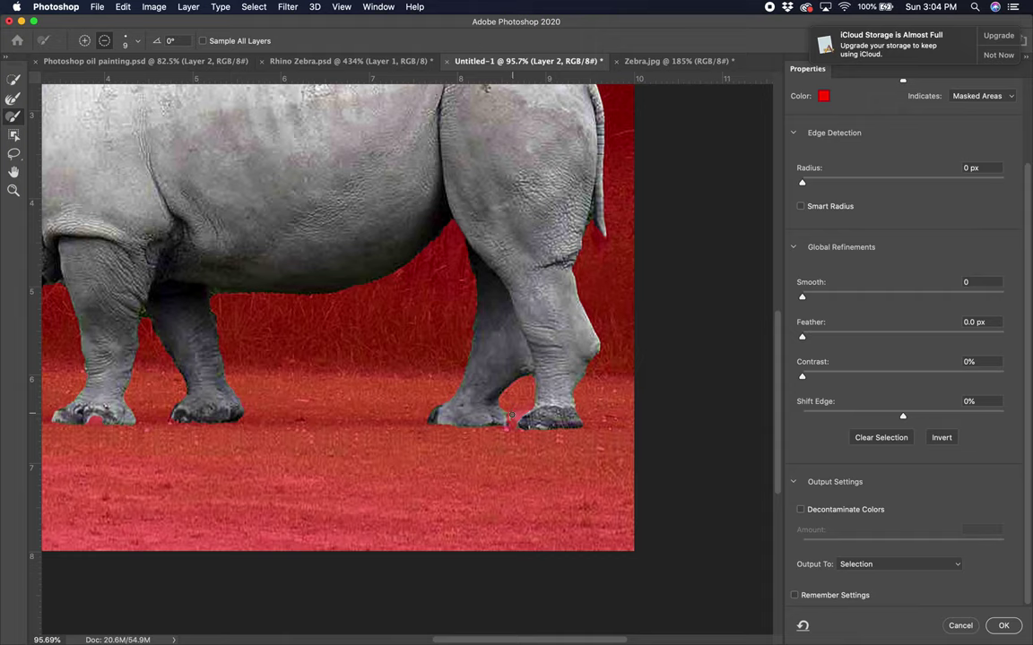
key(alt)
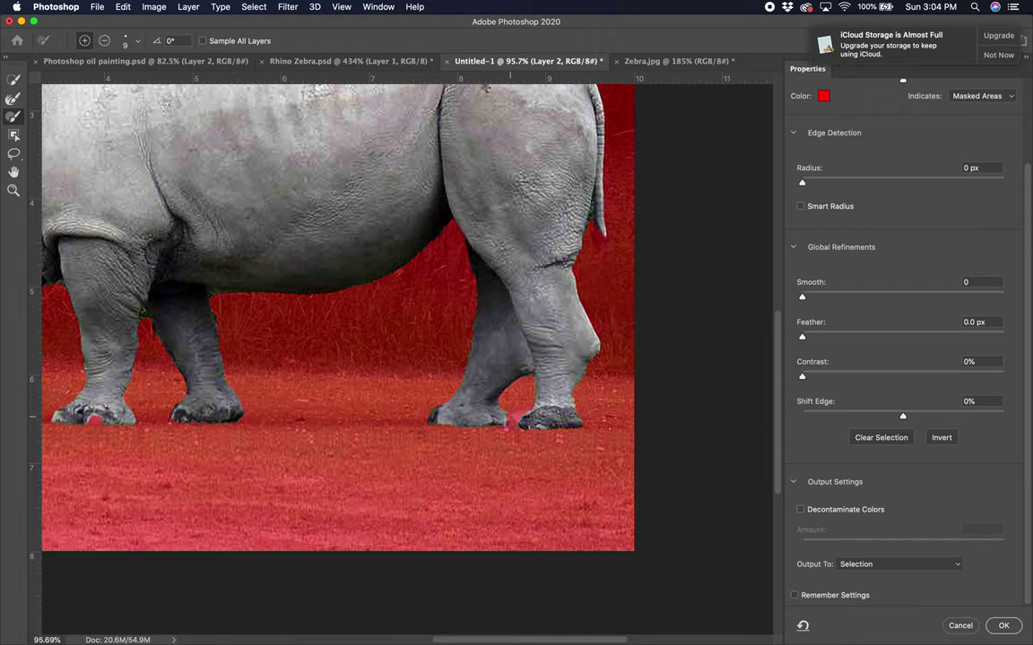
- Output the refined rhino selection as a Layer Mask on Layer 2
key(super+0)
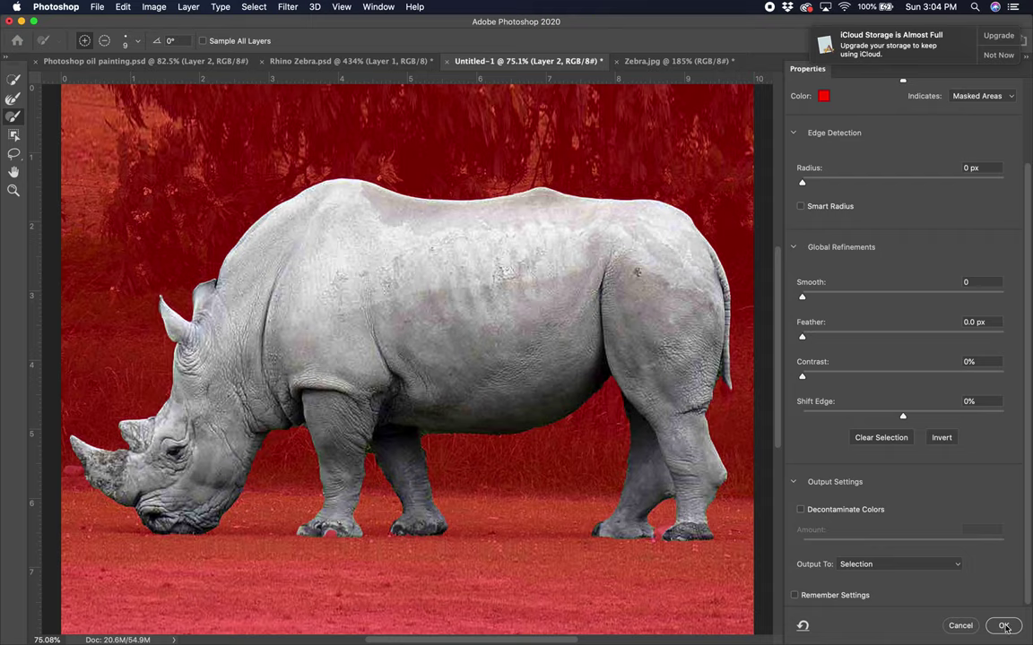
click(904, 563)
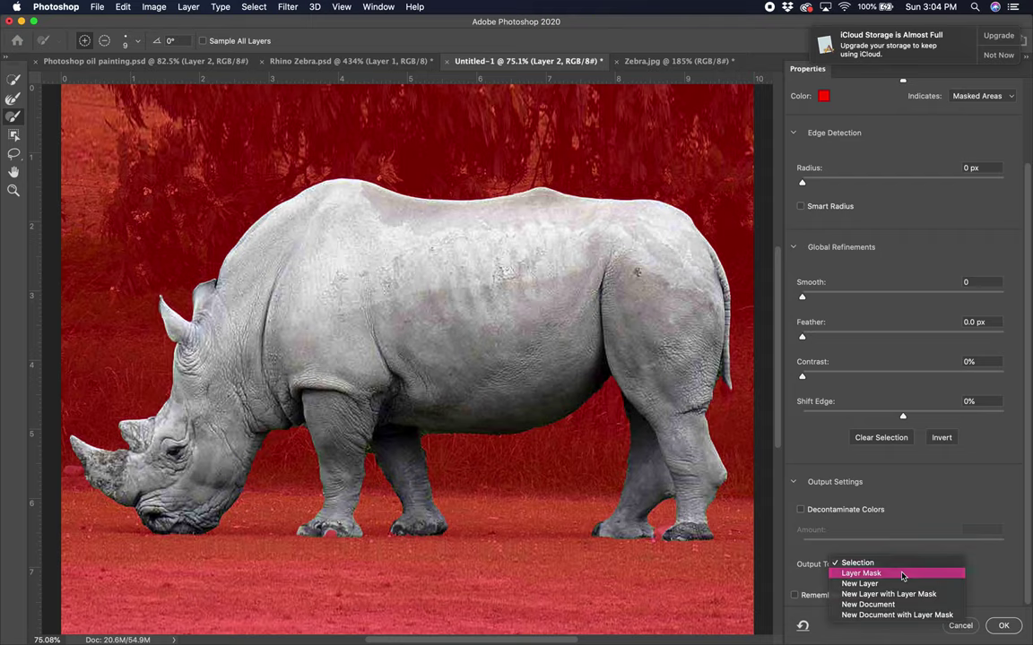
click(902, 573)
click(1003, 626)
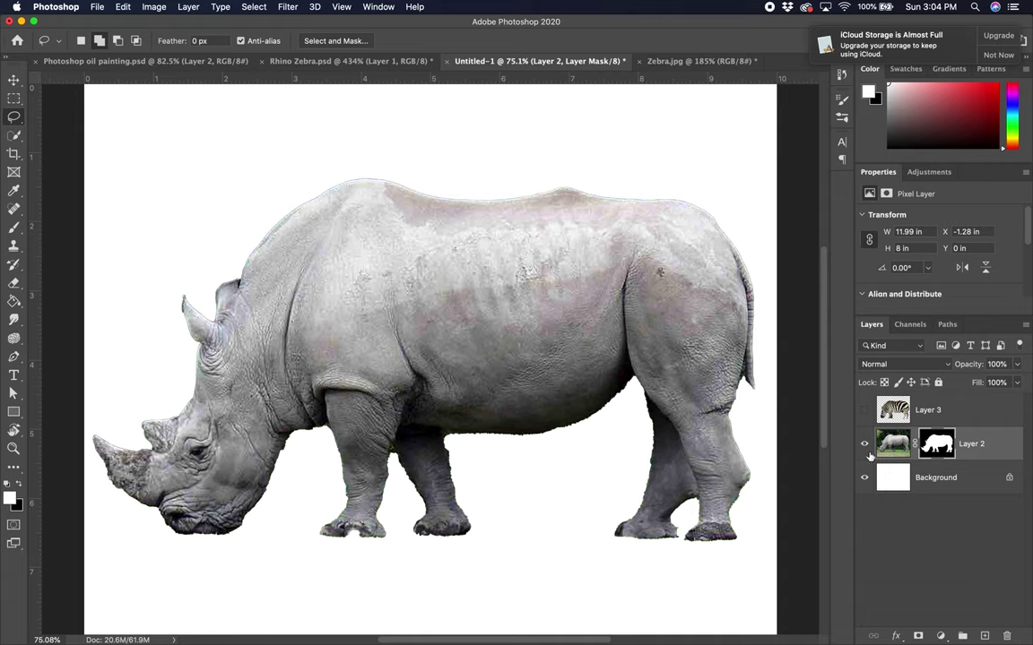
- Show the zebra layer again and move the rhino-shaped mask from Layer 2 to Layer 3
click(864, 409)
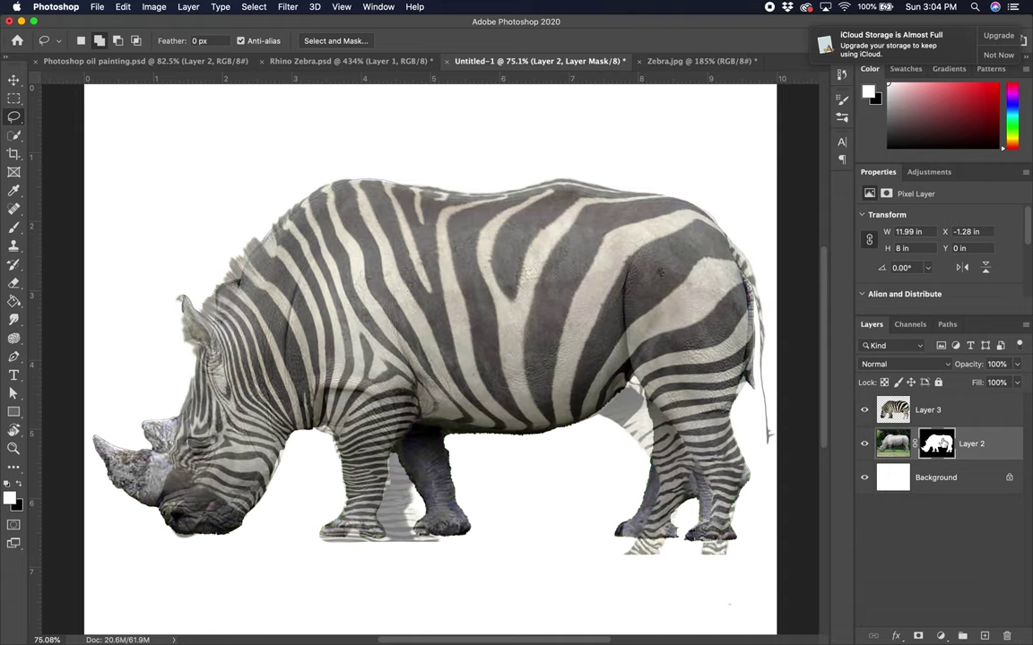
click(937, 442)
drag(938, 442, 937, 410)
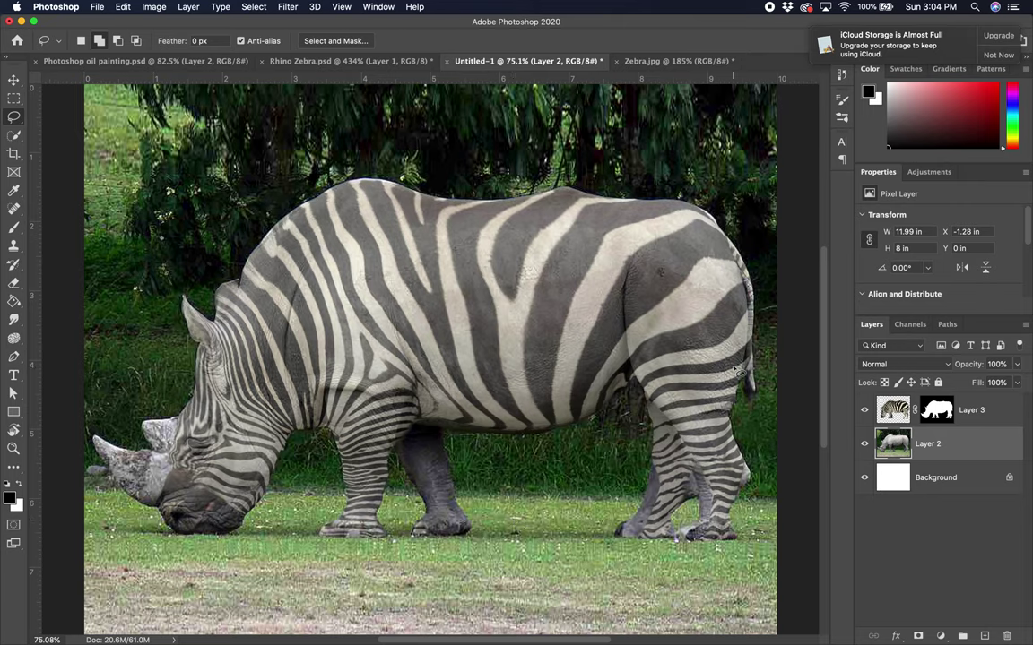
- Toggle the masked zebra layer's visibility to compare the composite with the original rhino
click(866, 410)
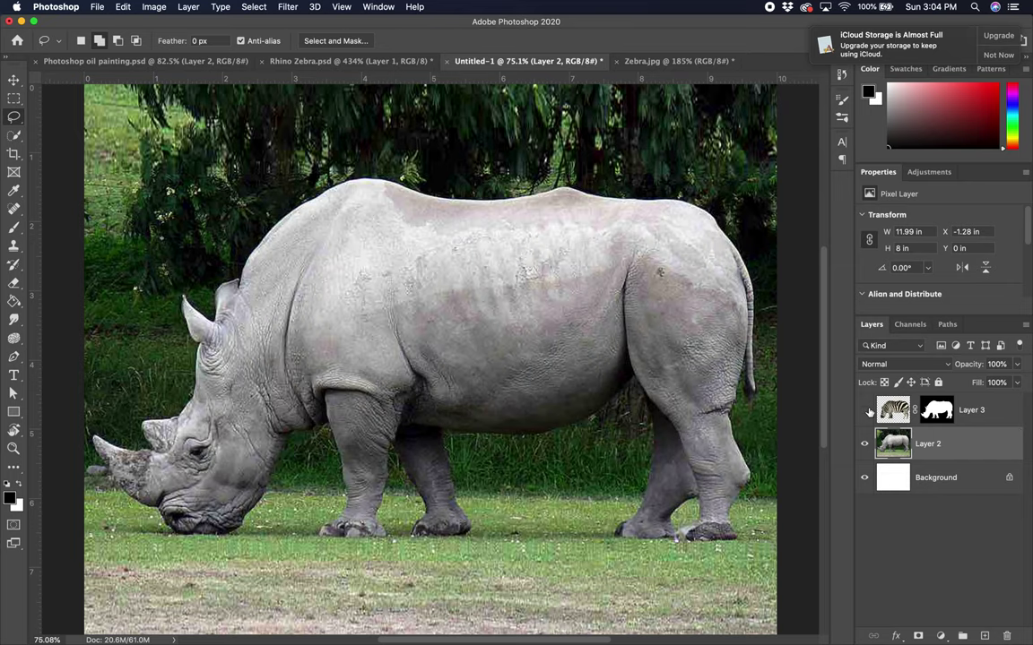
click(866, 410)
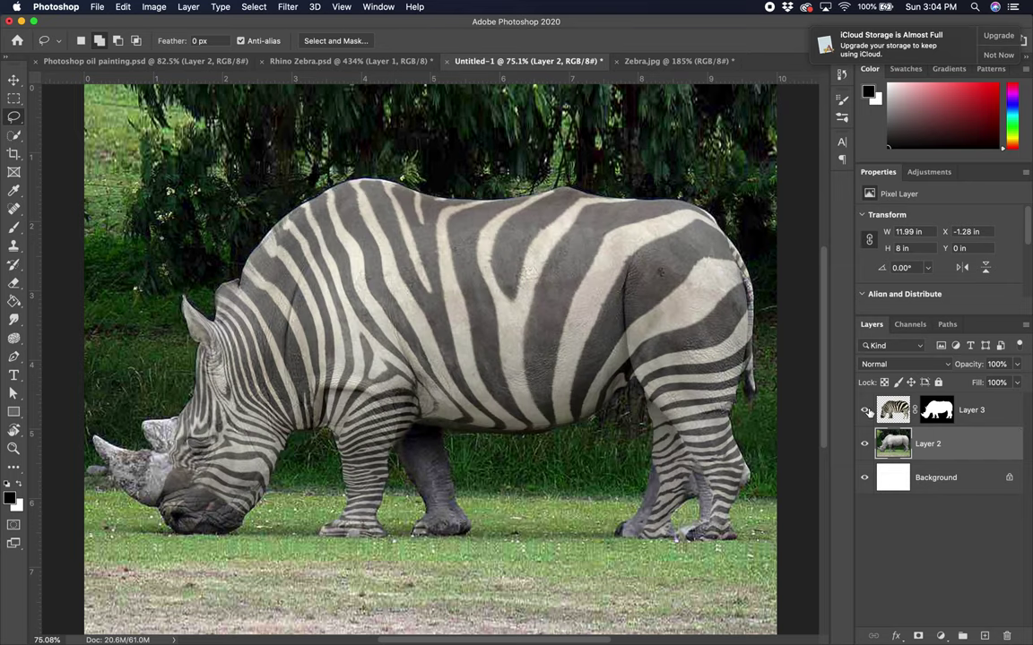
click(867, 412)
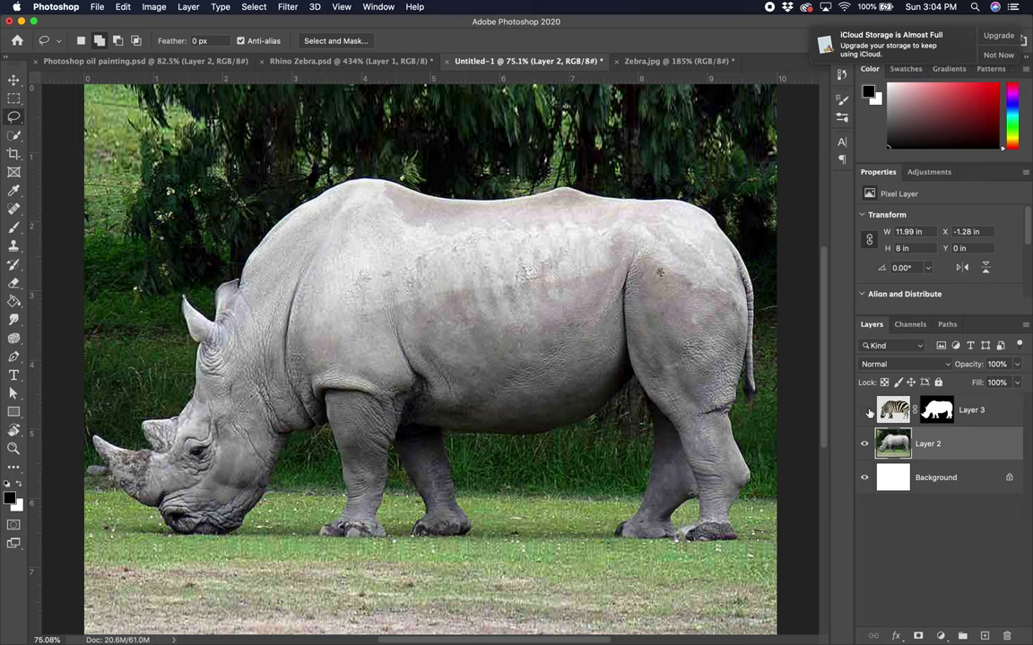
click(866, 411)
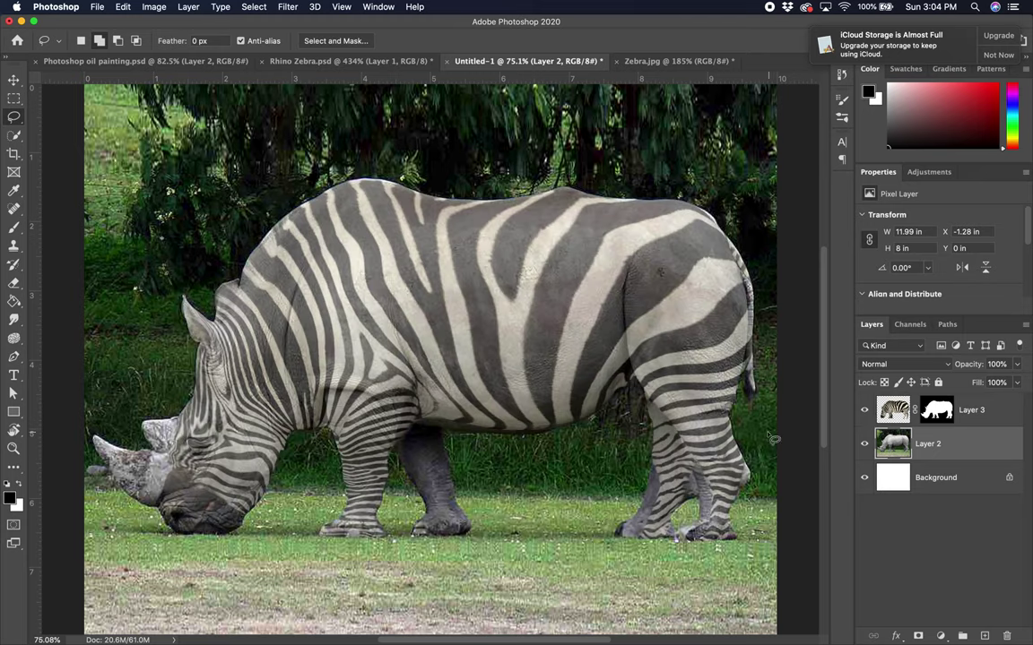